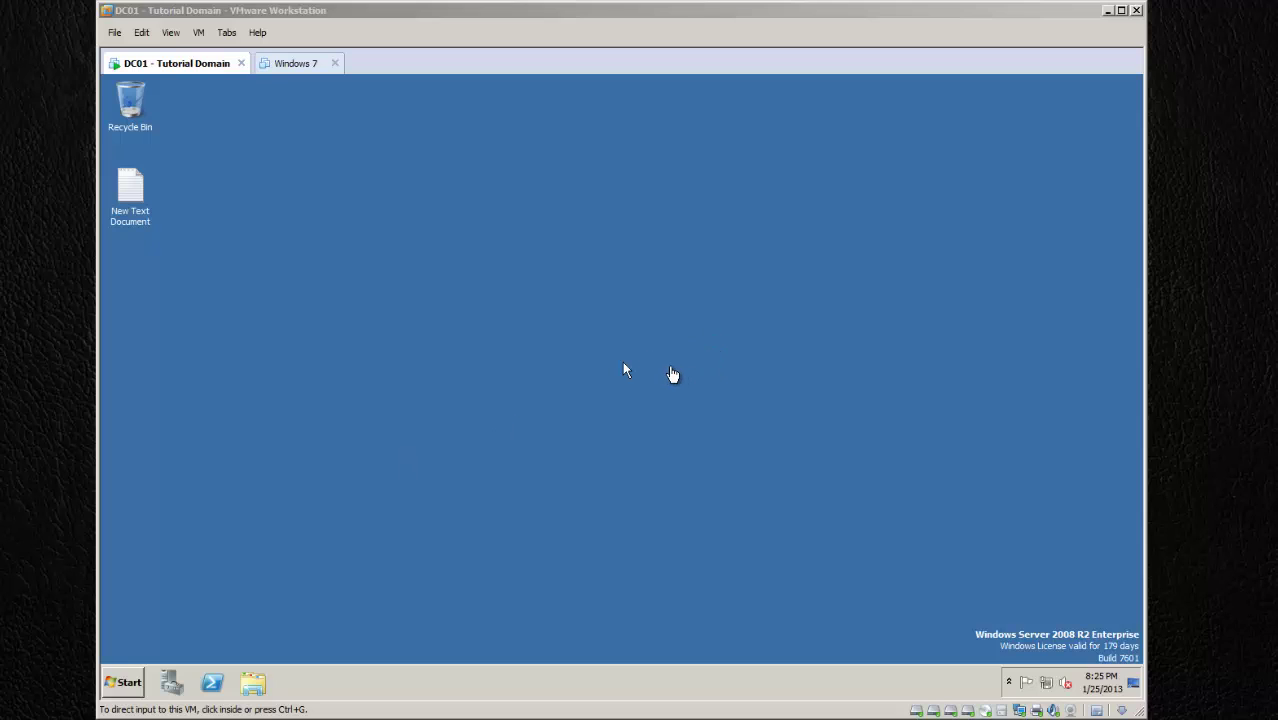
Step: Focus the DC01 - Tutorial Domain VM console and bring up its Start menu
{"action": "left_click", "coordinate": [676, 374]}
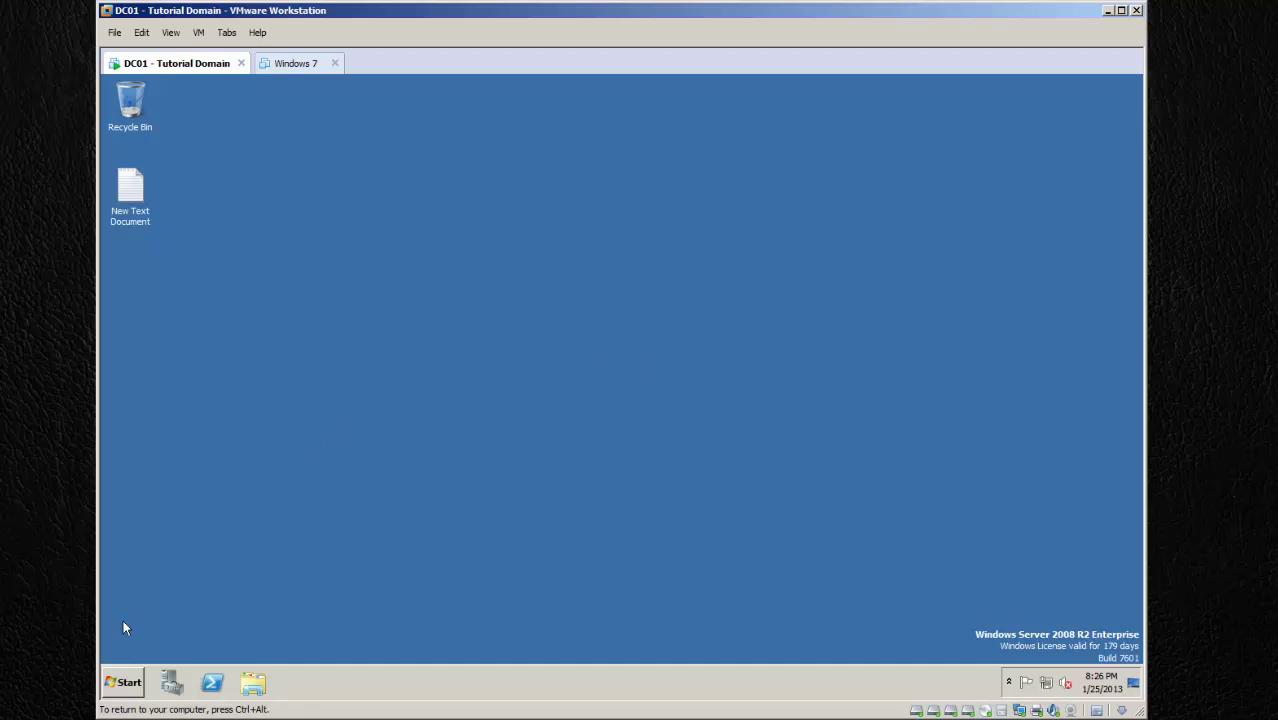
{"action": "left_click", "coordinate": [124, 683]}
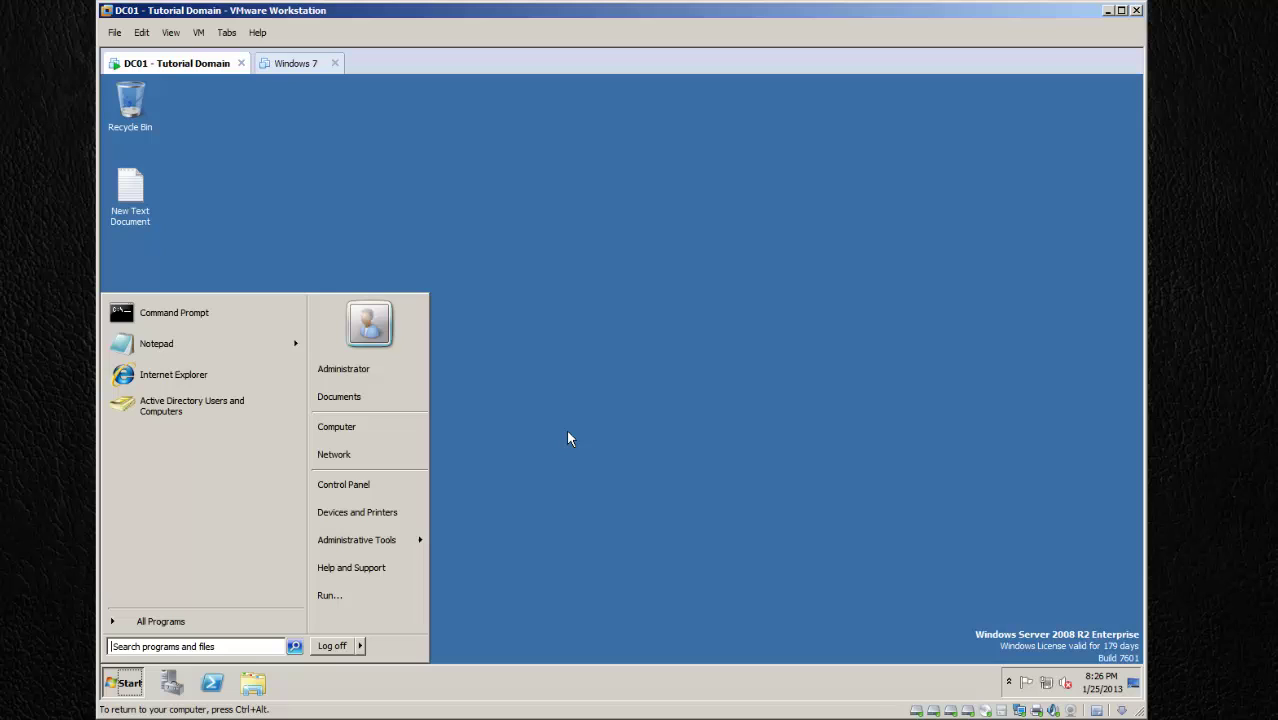
Step: Launch Active Directory Users and Computers and select The Testers HQ > Agents > Workstations
{"action": "left_click", "coordinate": [231, 401]}
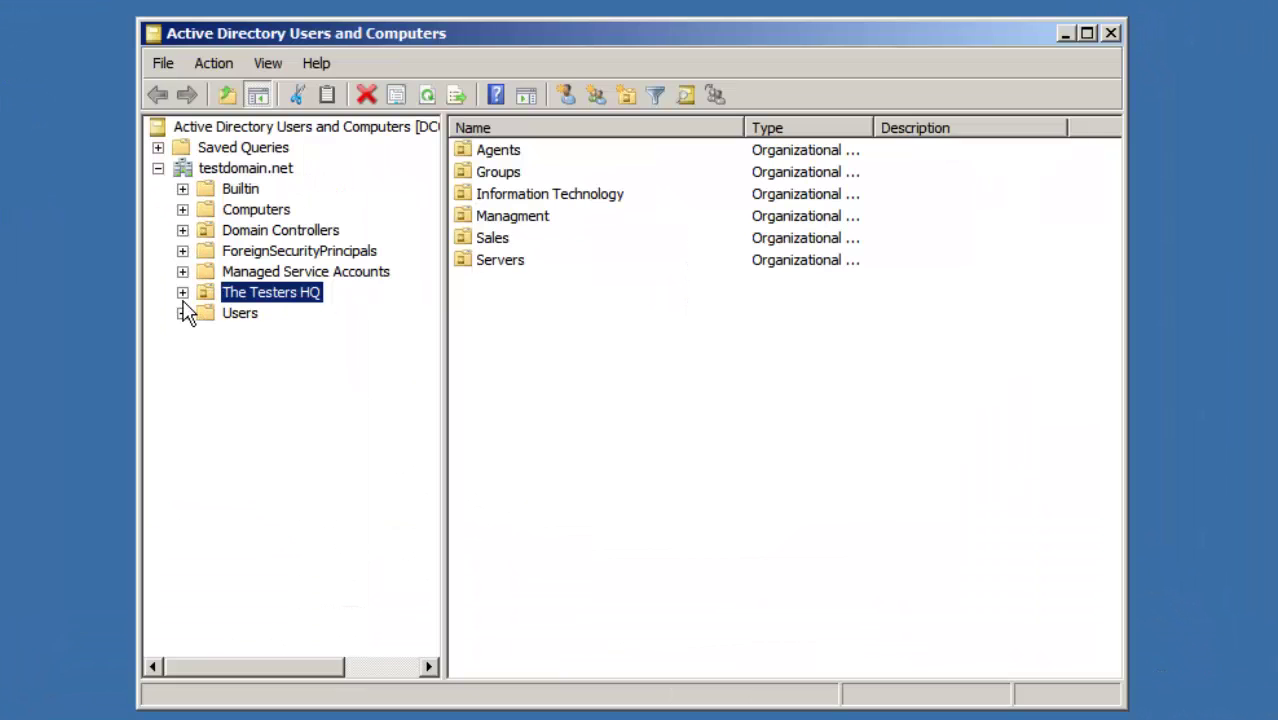
{"action": "left_click", "coordinate": [320, 333]}
{"action": "left_click", "coordinate": [207, 314]}
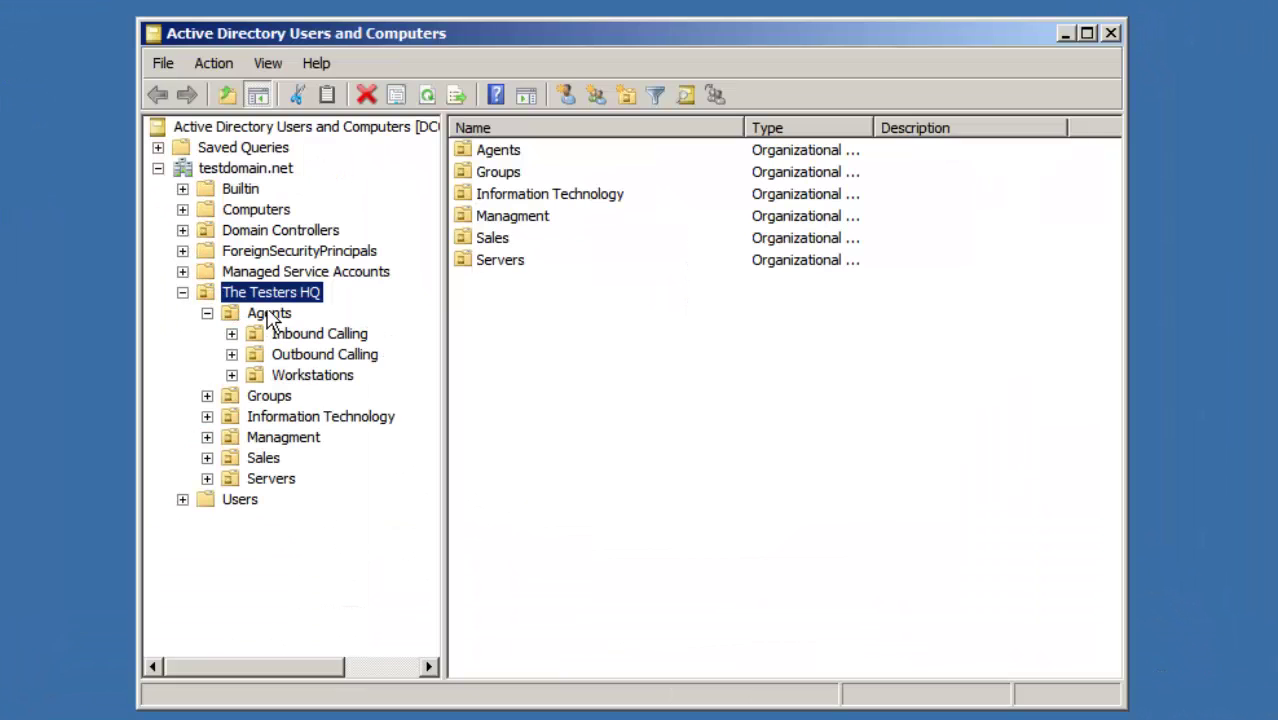
{"action": "left_click", "coordinate": [322, 376]}
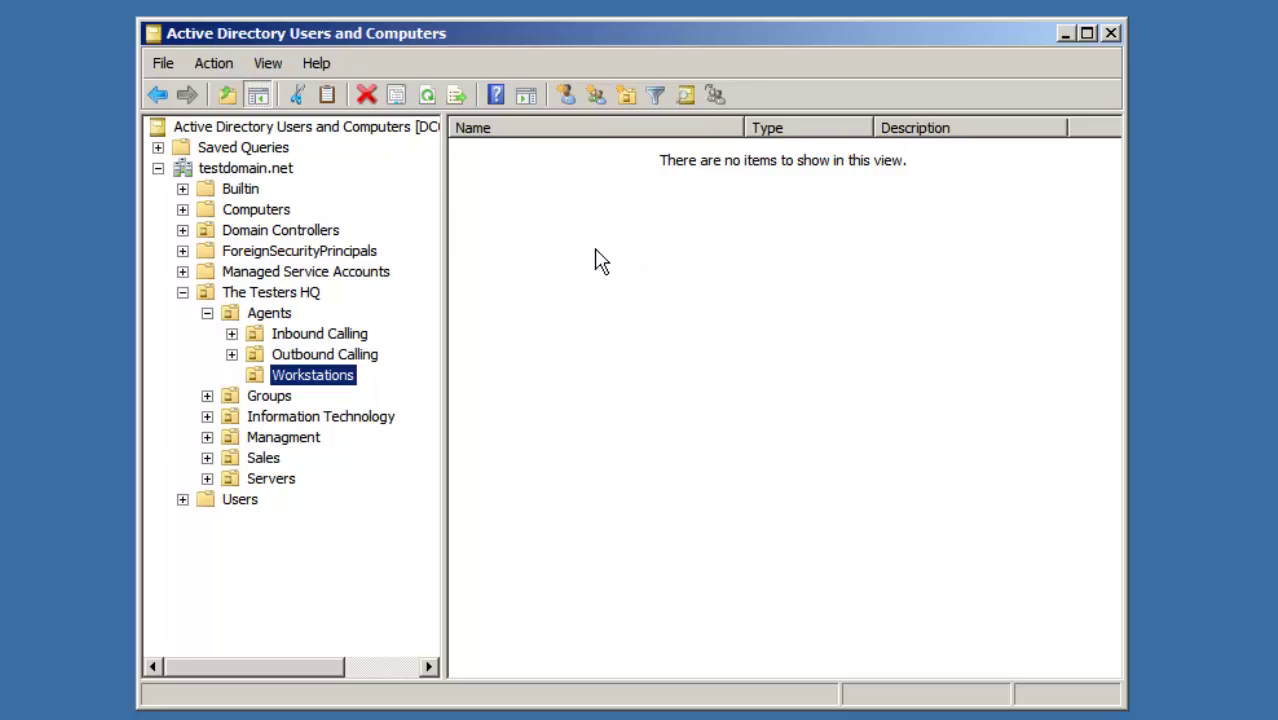
{"action": "right_click", "coordinate": [536, 192]}
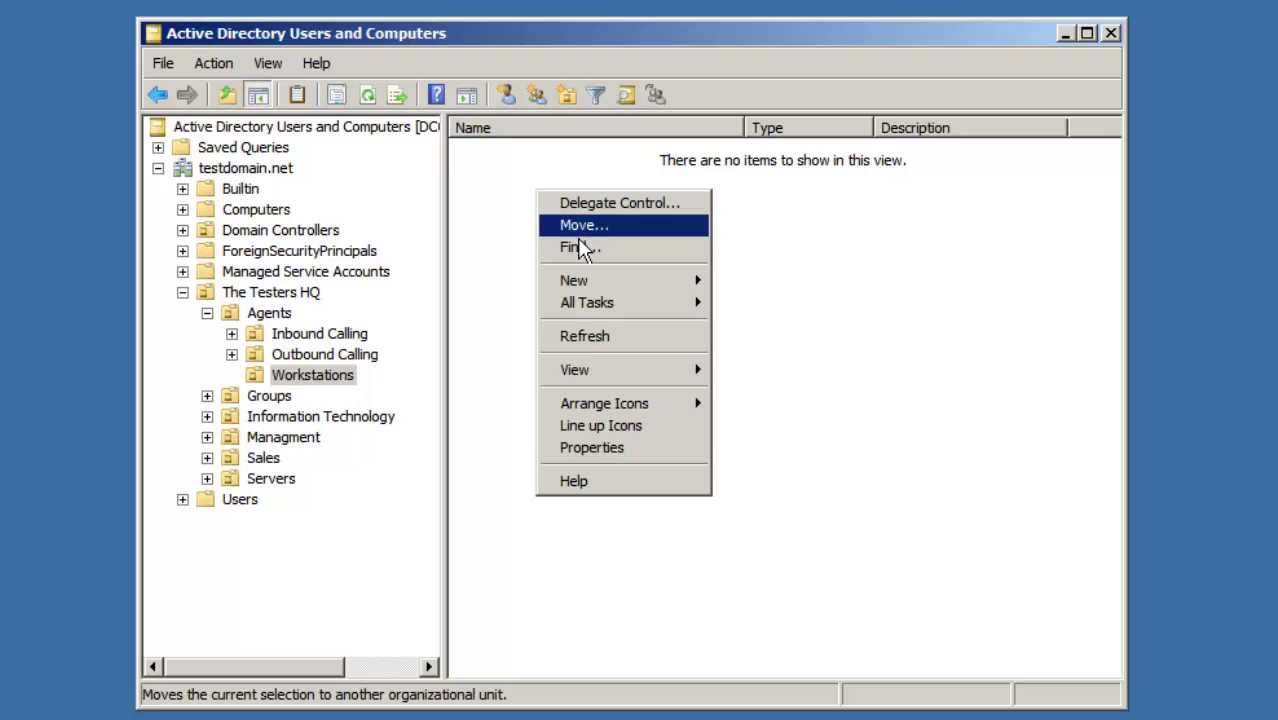
{"action": "mouse_move", "coordinate": [642, 279]}
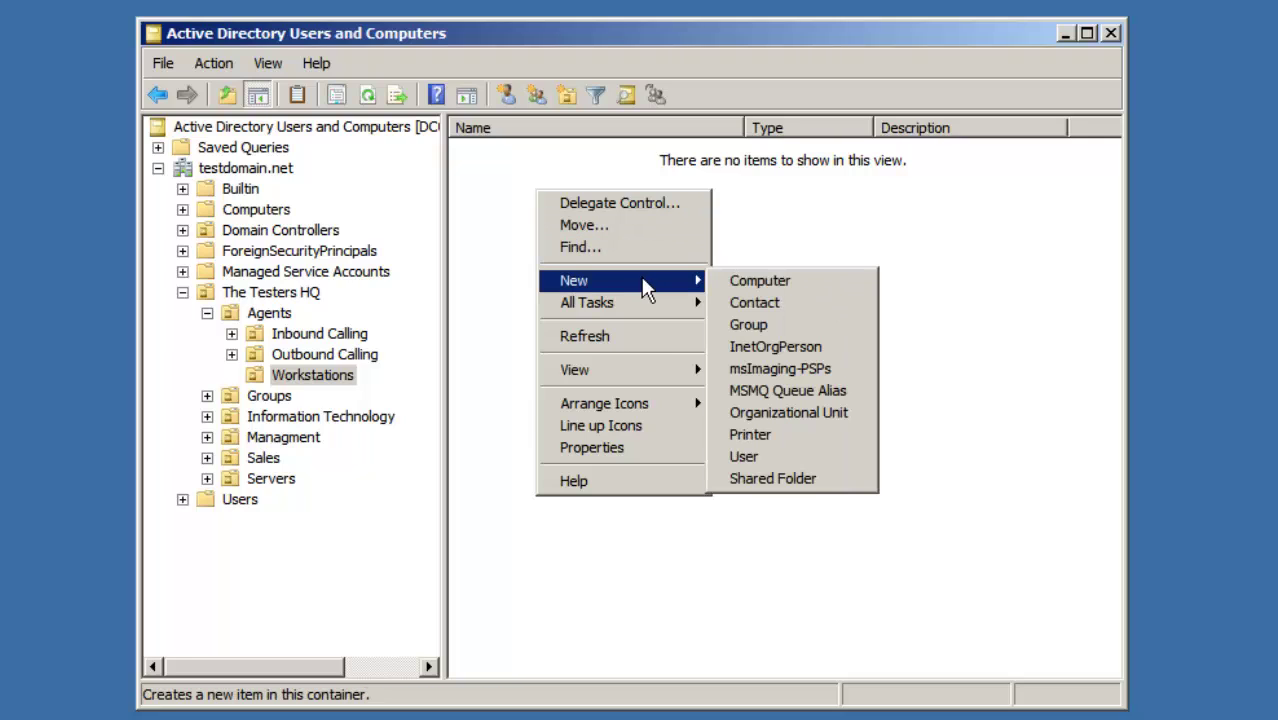
{"action": "left_click", "coordinate": [516, 191]}
{"action": "left_click", "coordinate": [334, 379]}
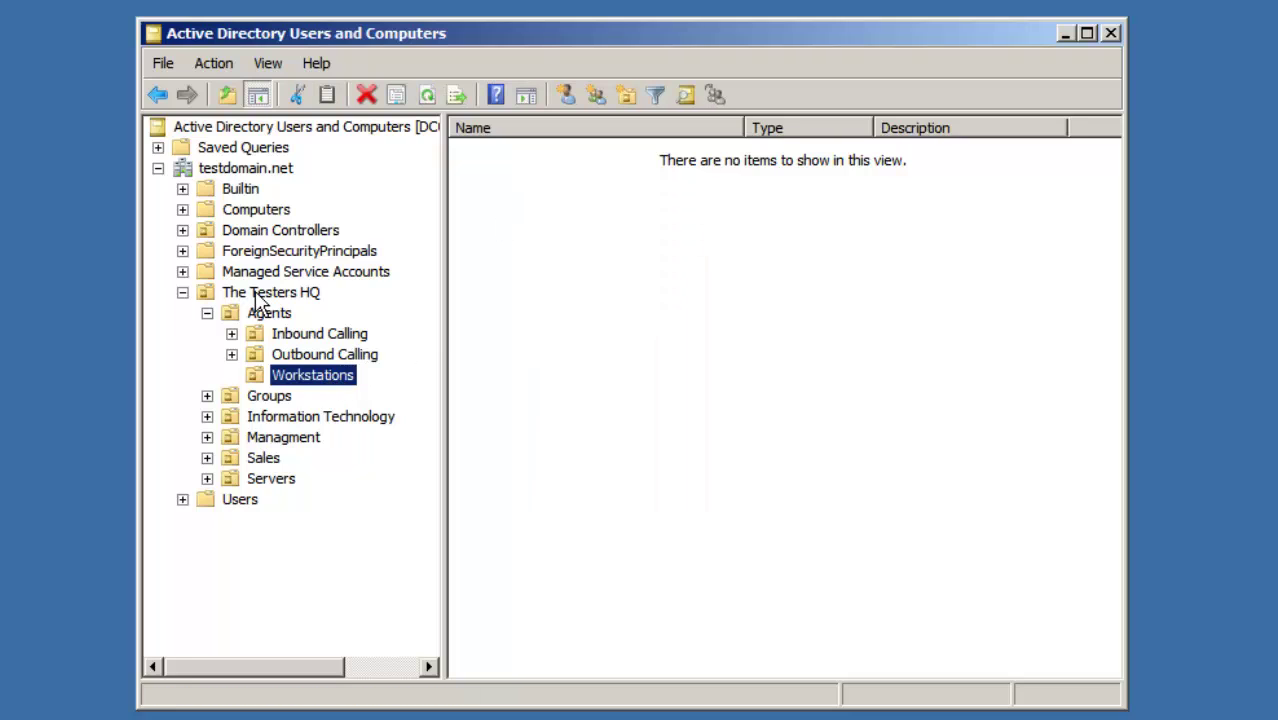
Step: Start a new computer object named STN101 in Workstations, noting Domain Admins may join it
{"action": "right_click", "coordinate": [617, 237]}
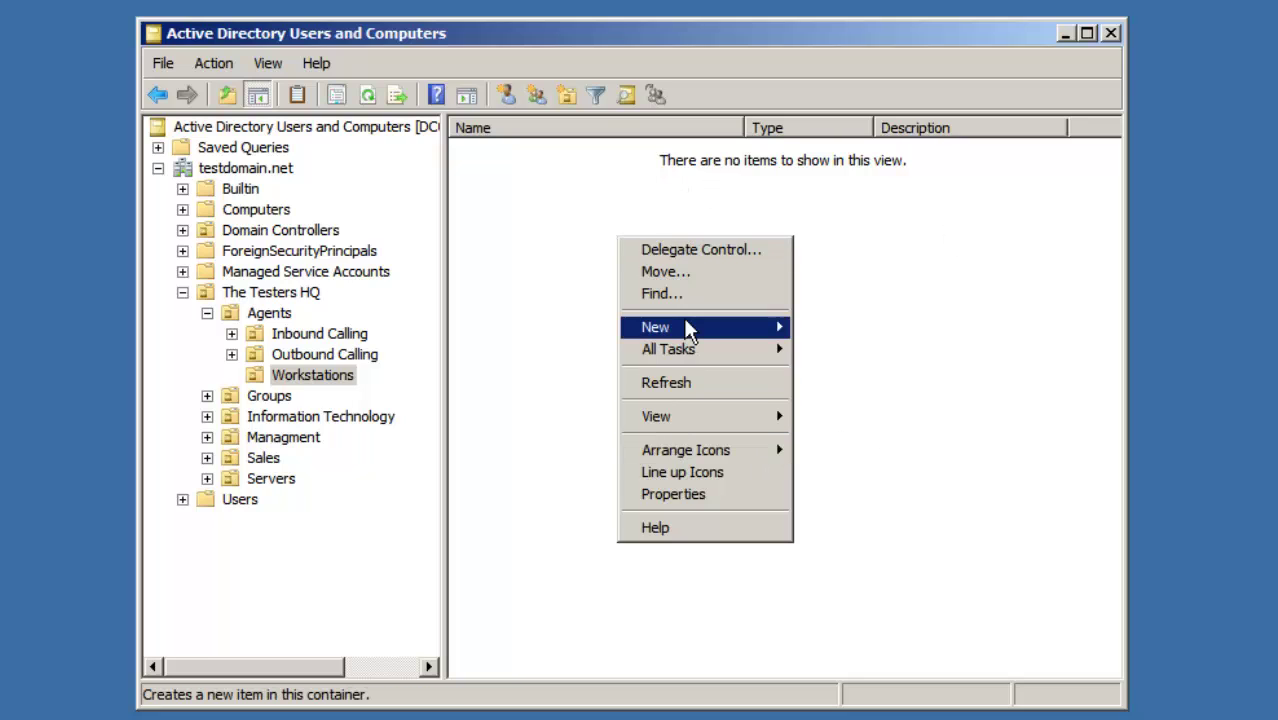
{"action": "mouse_move", "coordinate": [688, 330]}
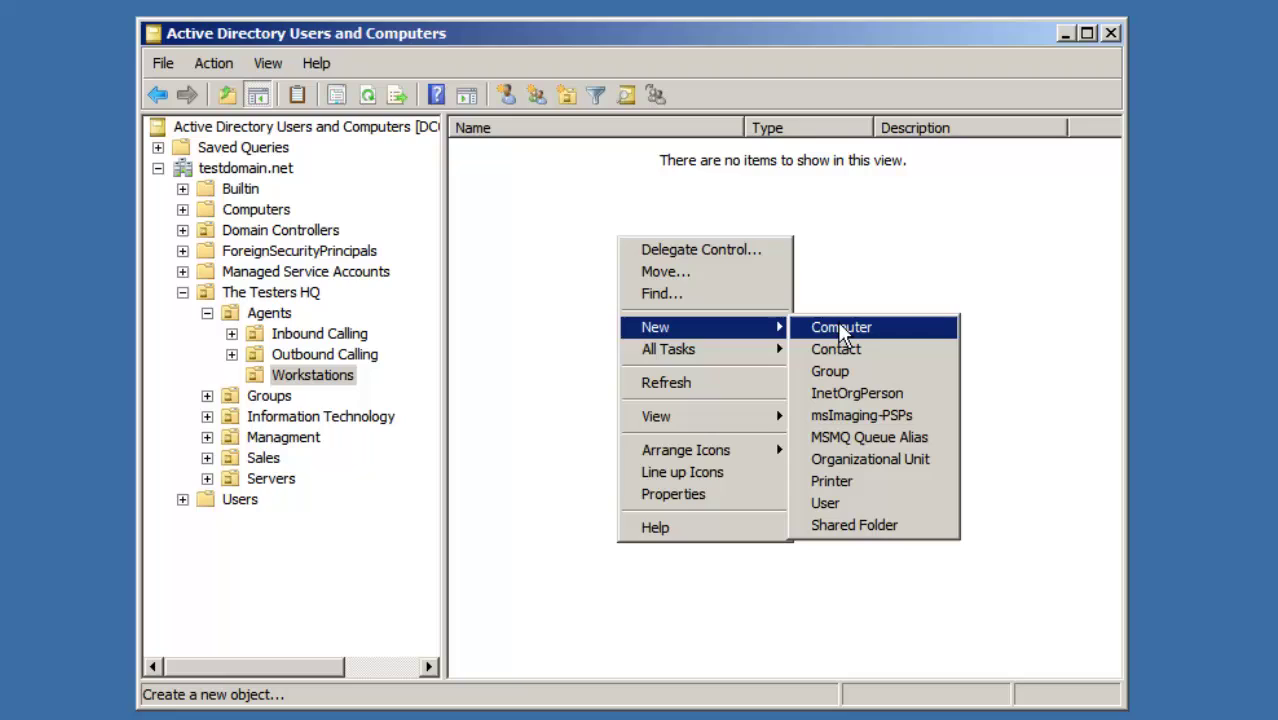
{"action": "left_click", "coordinate": [841, 330]}
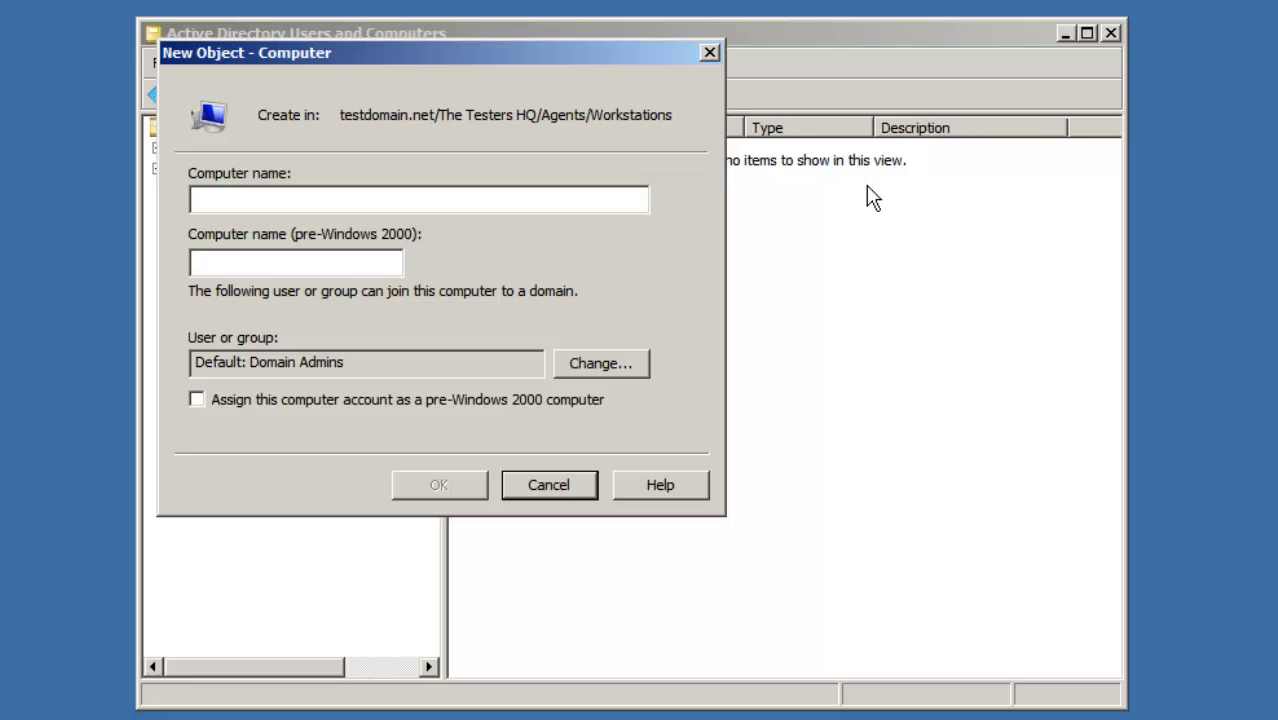
{"action": "type", "text": "STN"}
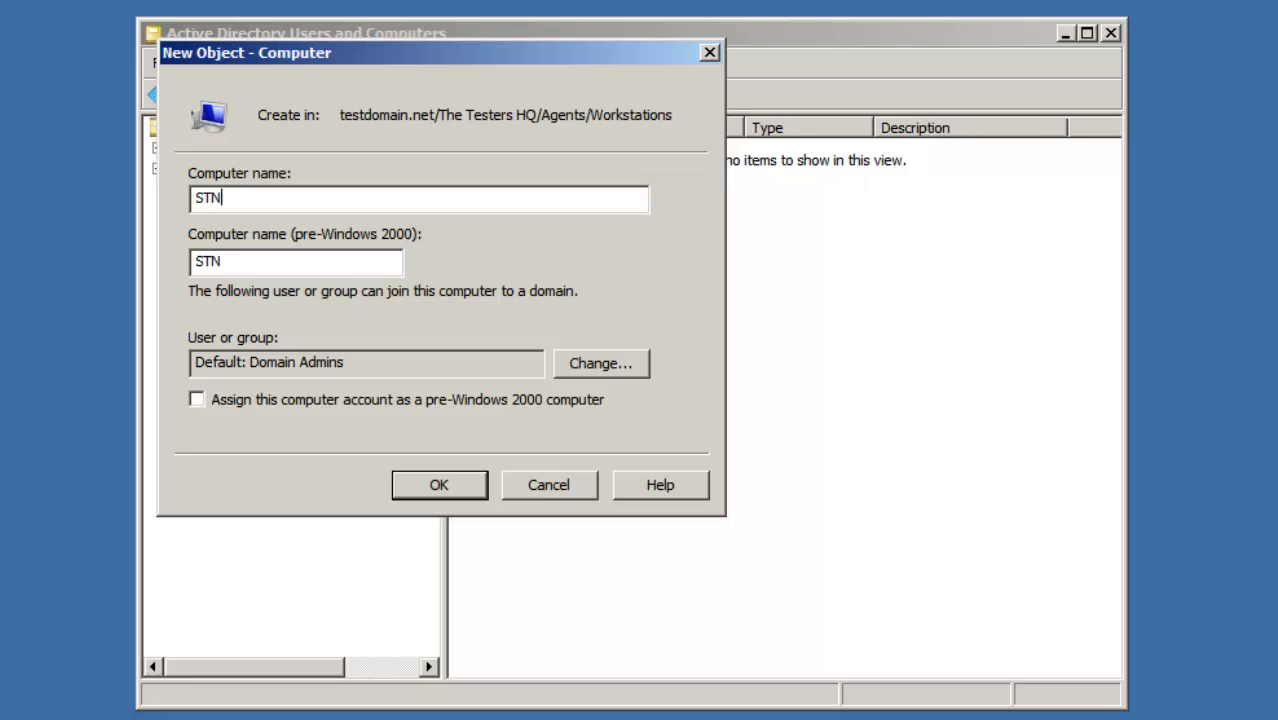
{"action": "type", "text": "101"}
{"action": "left_click_drag", "start_coordinate": [352, 363], "coordinate": [252, 365]}
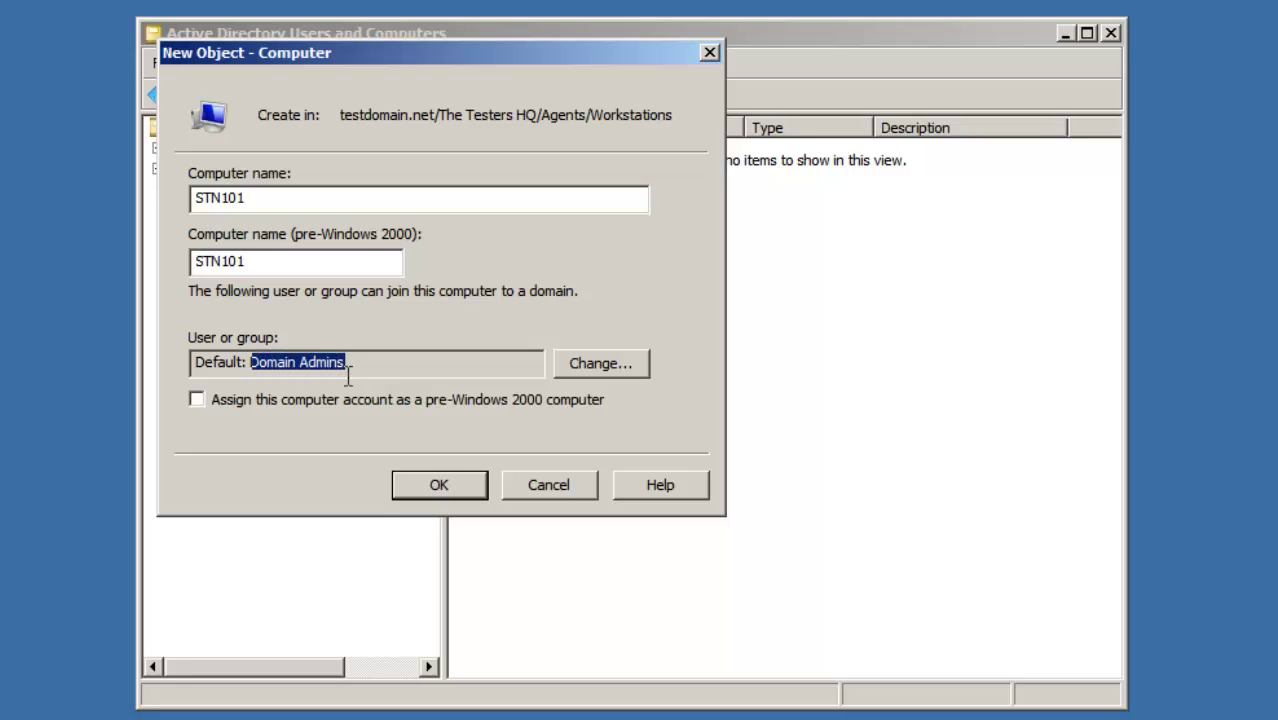
Step: Confirm the STN101 account, then power on the Windows 7 VM and log on with its password
{"action": "left_click", "coordinate": [437, 487]}
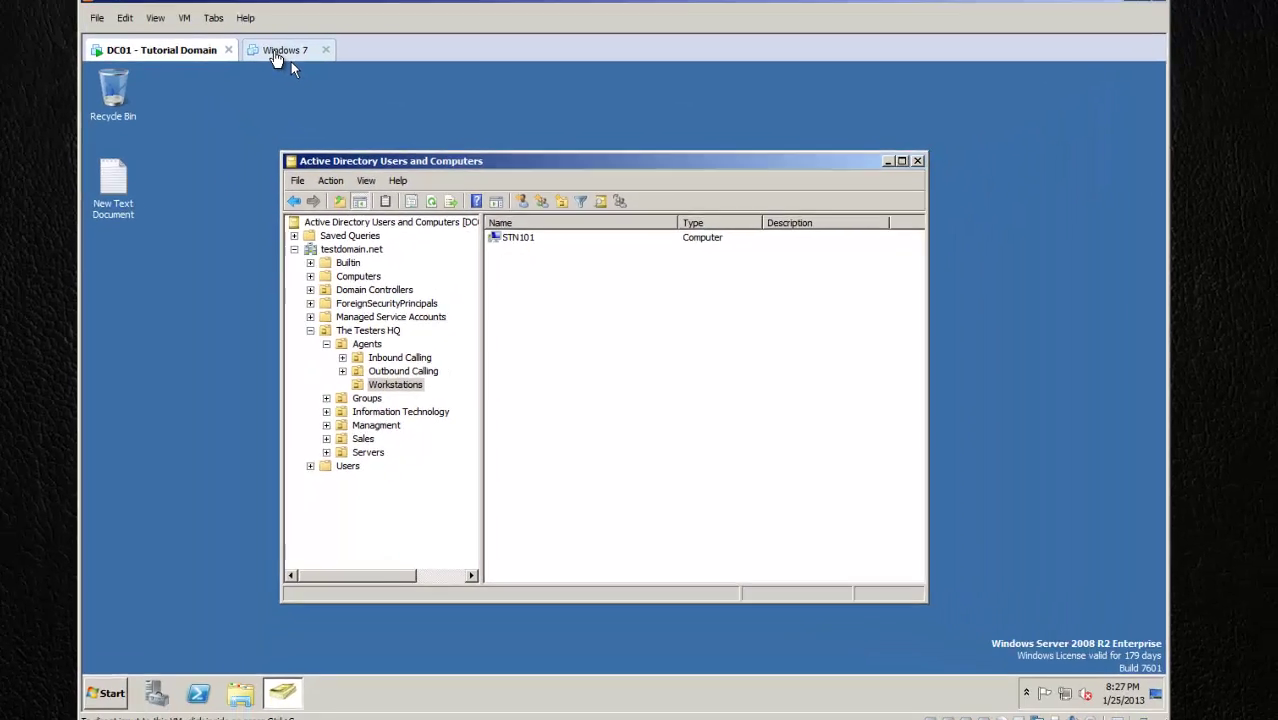
{"action": "left_click", "coordinate": [276, 55]}
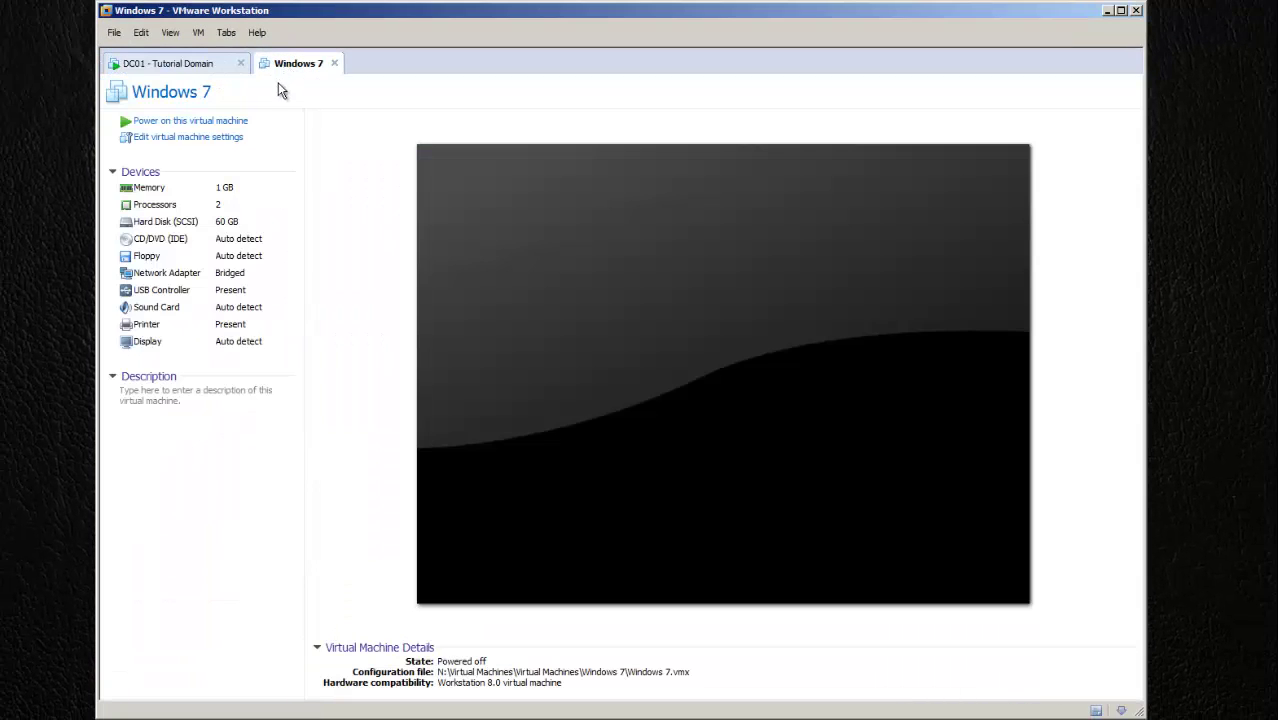
{"action": "left_click", "coordinate": [183, 123]}
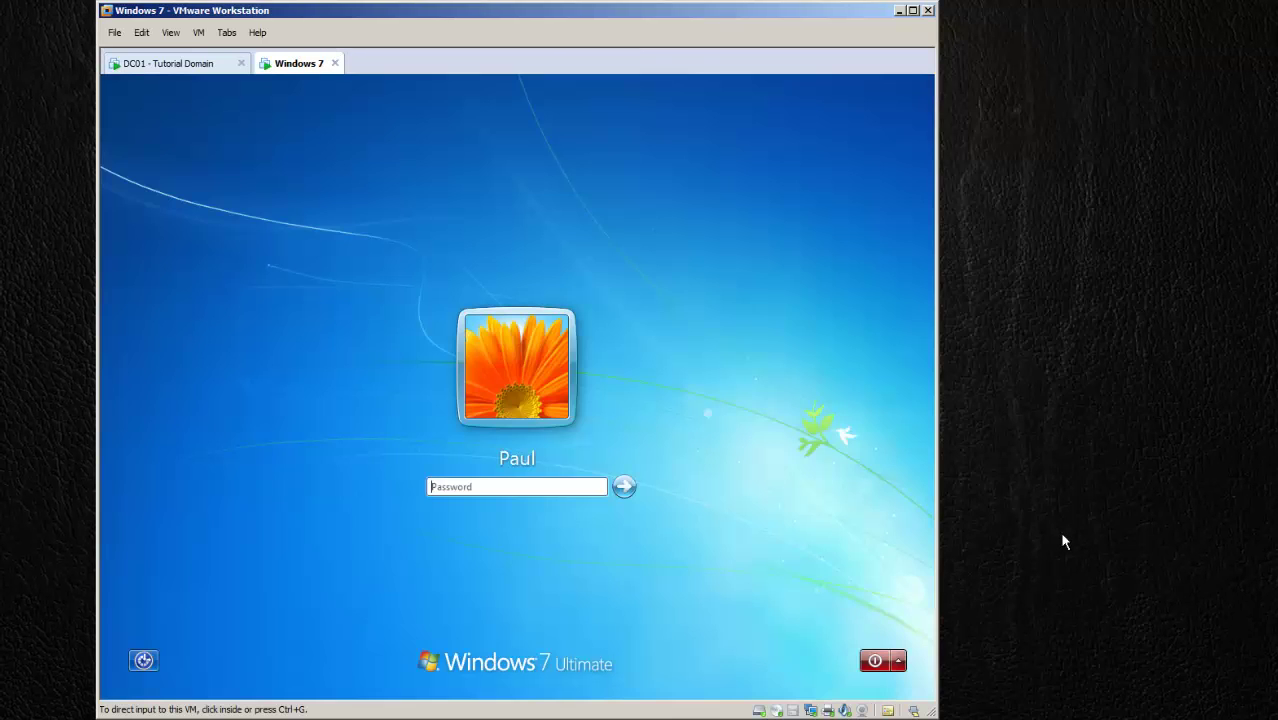
{"action": "left_click", "coordinate": [785, 578]}
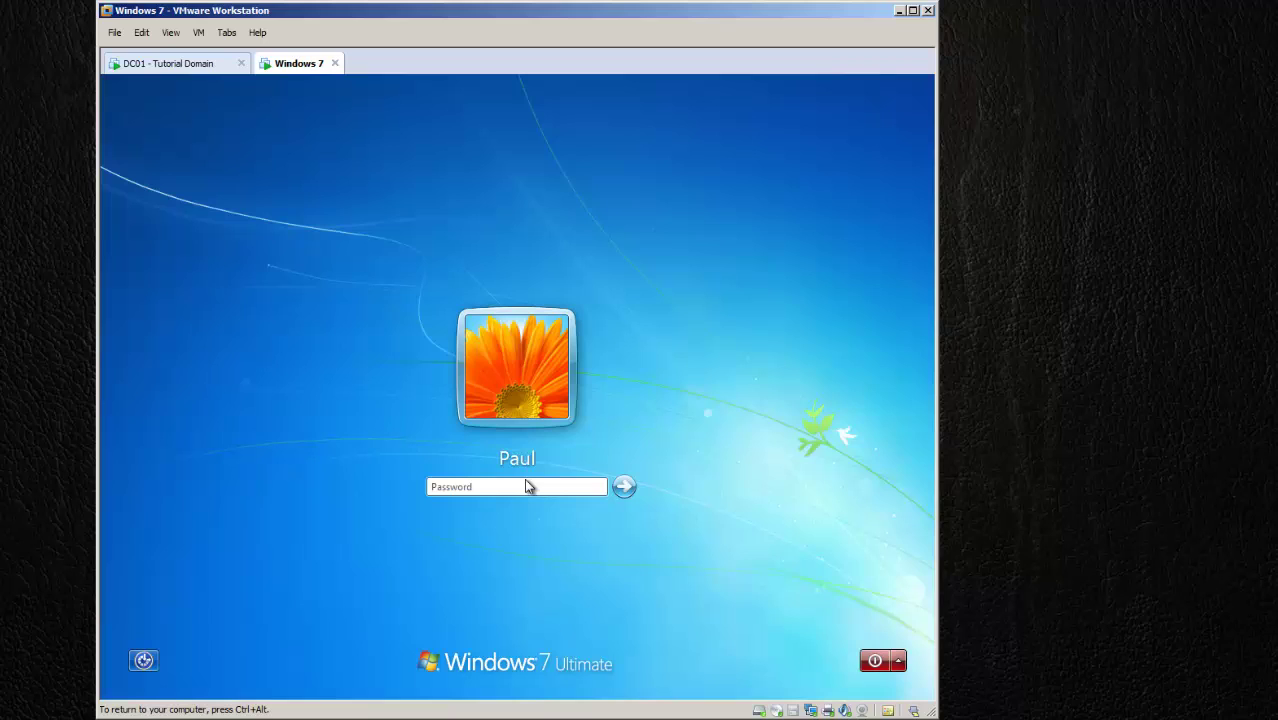
{"action": "type", "text": "P"}
{"action": "key", "text": "Return"}
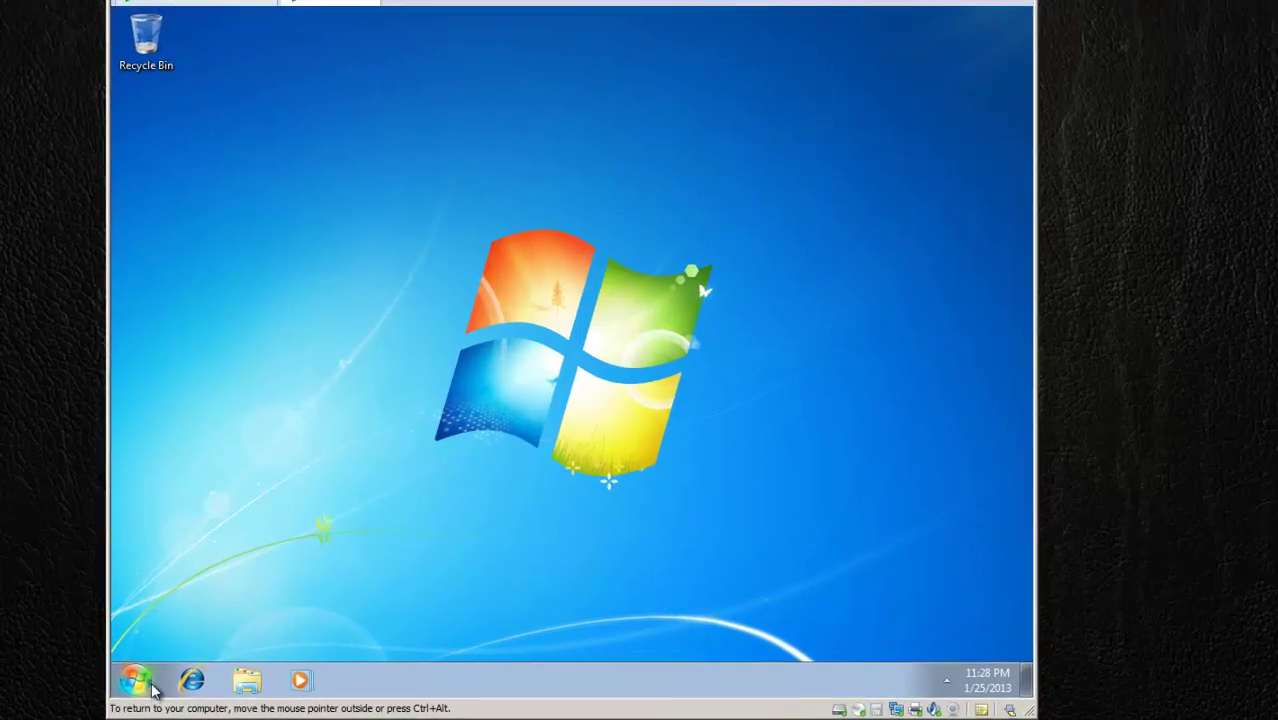
Step: Open Computer > Properties in Windows 7 to see STN101 listed in WORKGROUP
{"action": "left_click", "coordinate": [150, 686]}
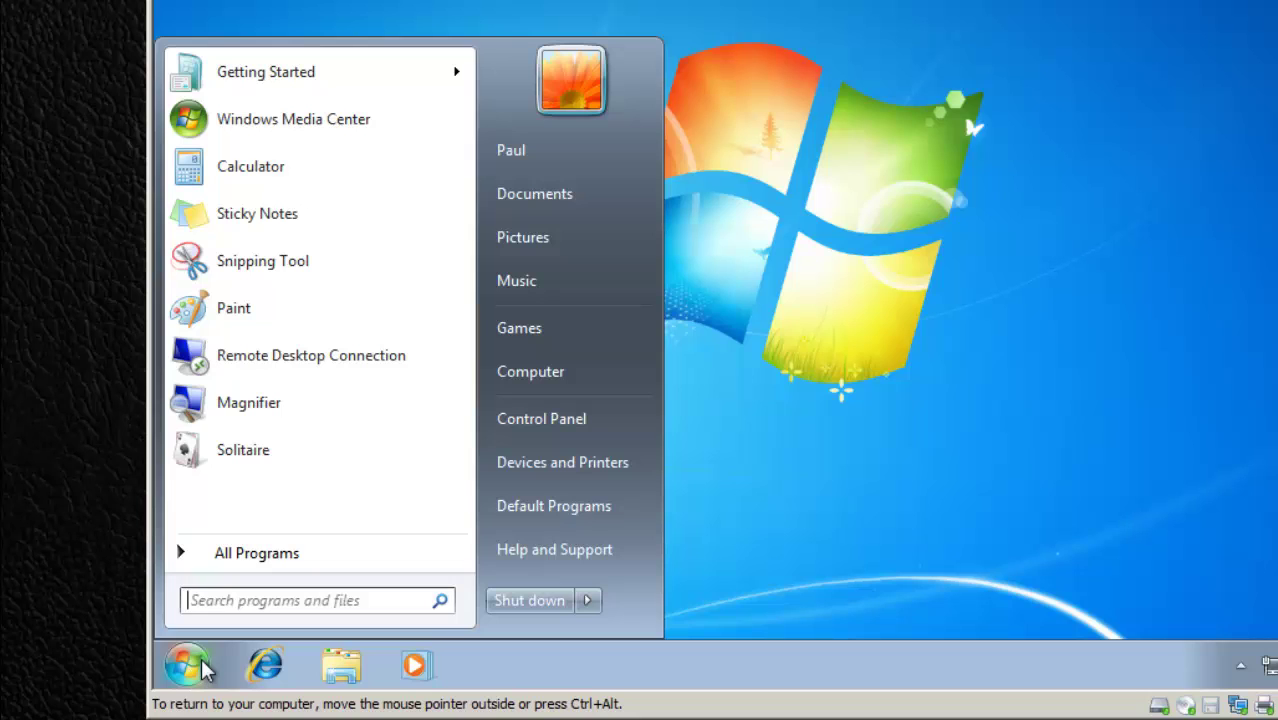
{"action": "right_click", "coordinate": [546, 377]}
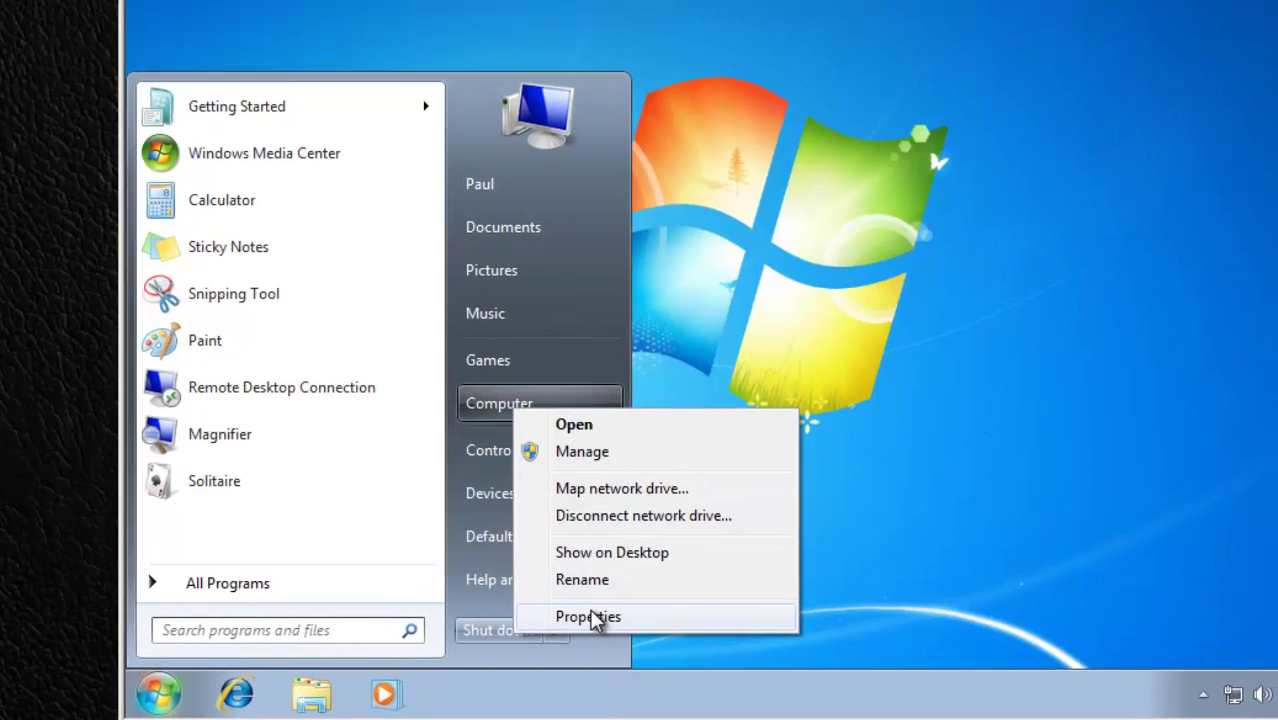
{"action": "left_click", "coordinate": [625, 587]}
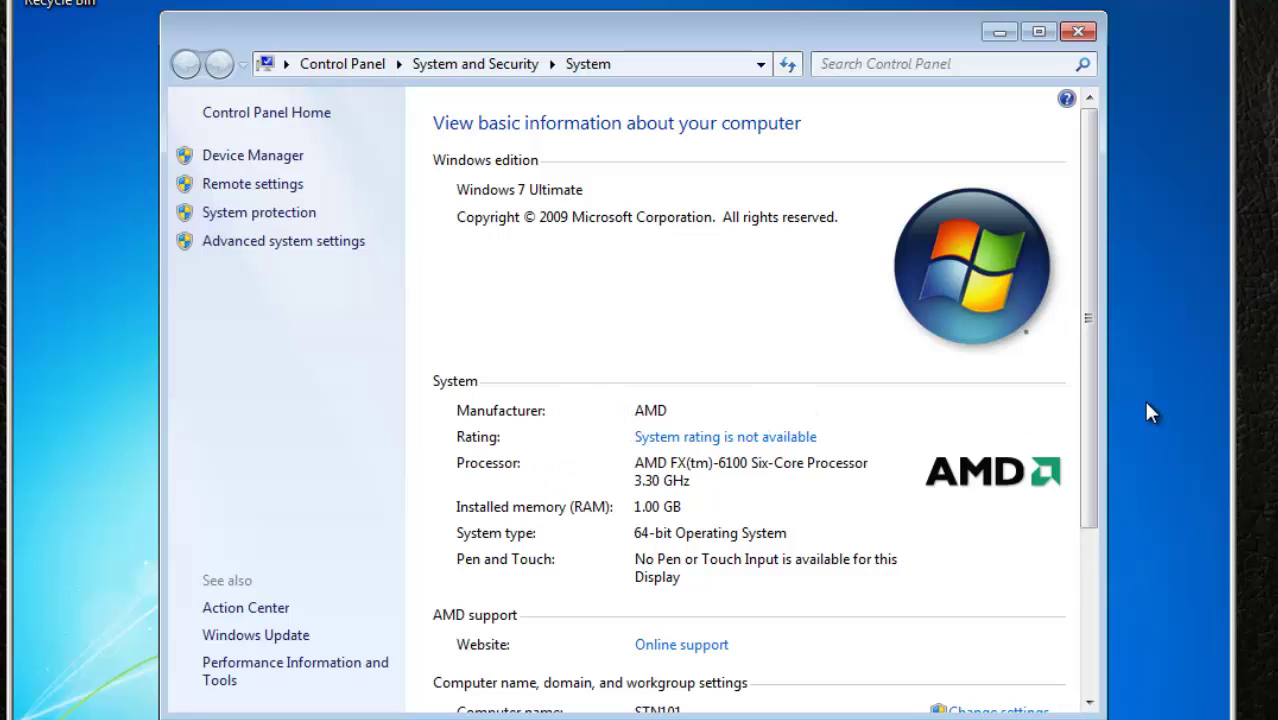
{"action": "left_click_drag", "start_coordinate": [1087, 436], "coordinate": [1099, 620]}
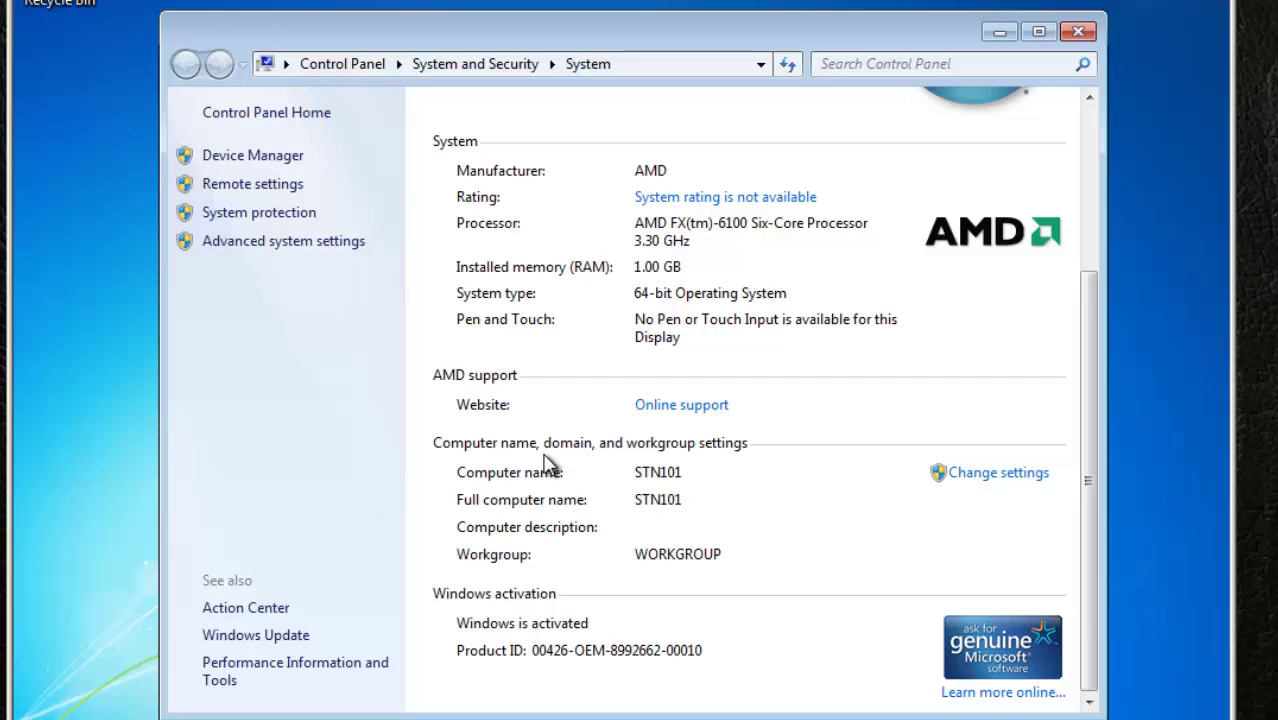
Step: Change the computer's membership from workgroup to the domain testdomain.net
{"action": "left_click", "coordinate": [1000, 488]}
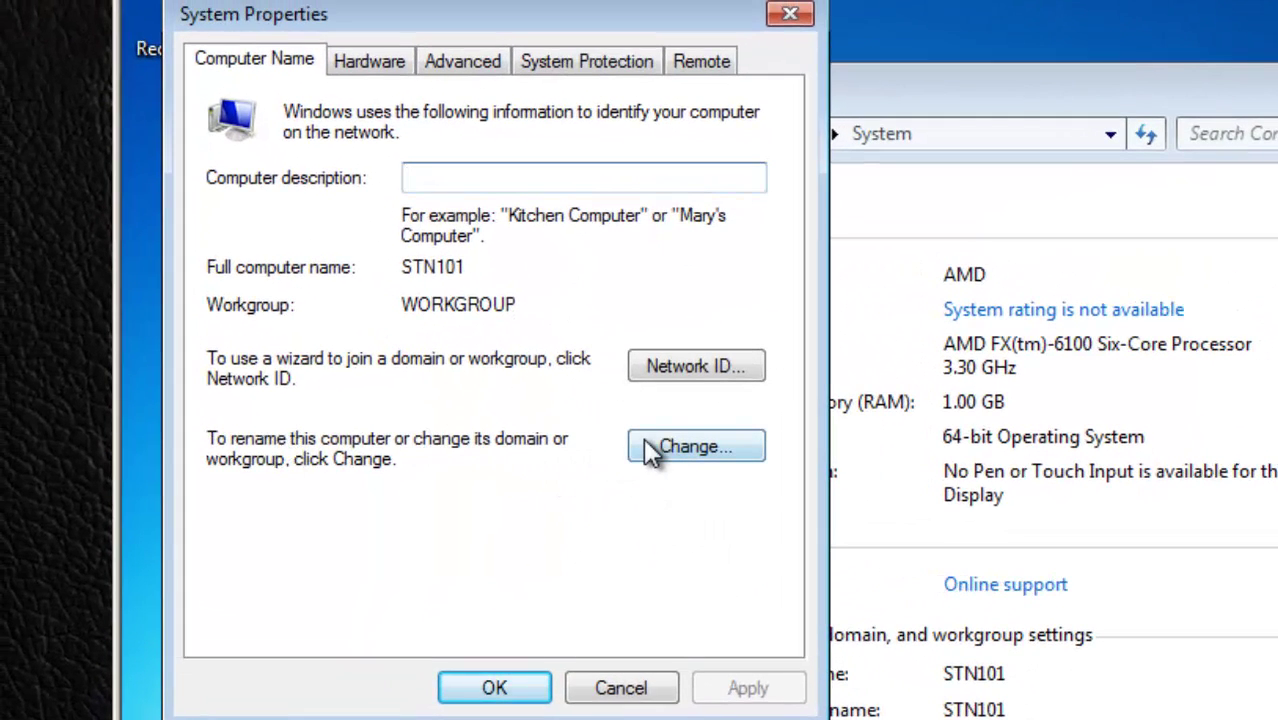
{"action": "left_click", "coordinate": [682, 443]}
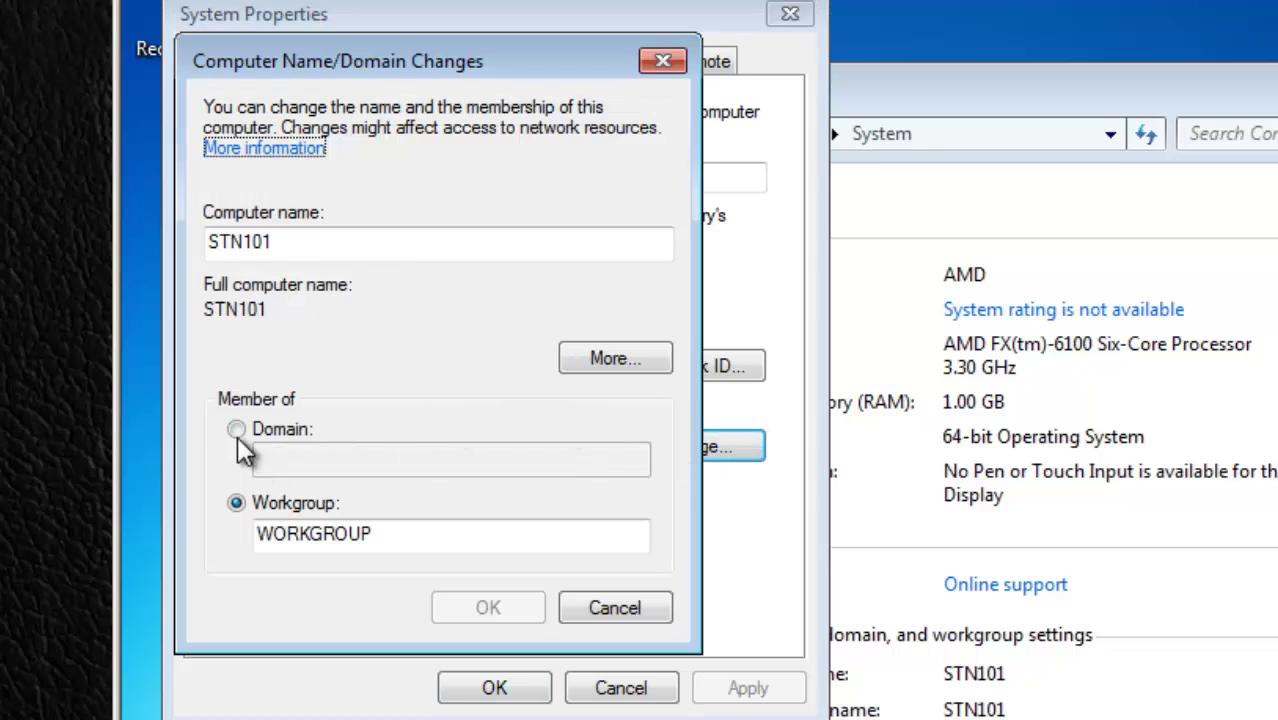
{"action": "left_click", "coordinate": [237, 430]}
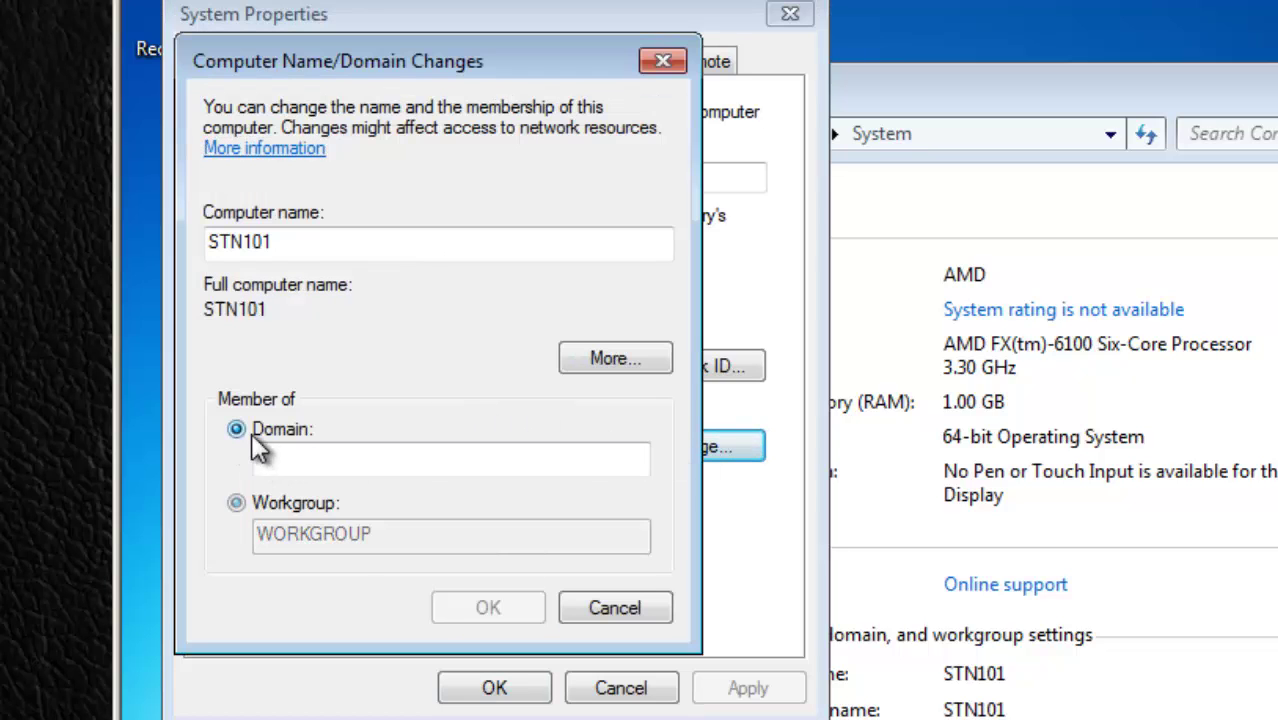
{"action": "left_click", "coordinate": [300, 456]}
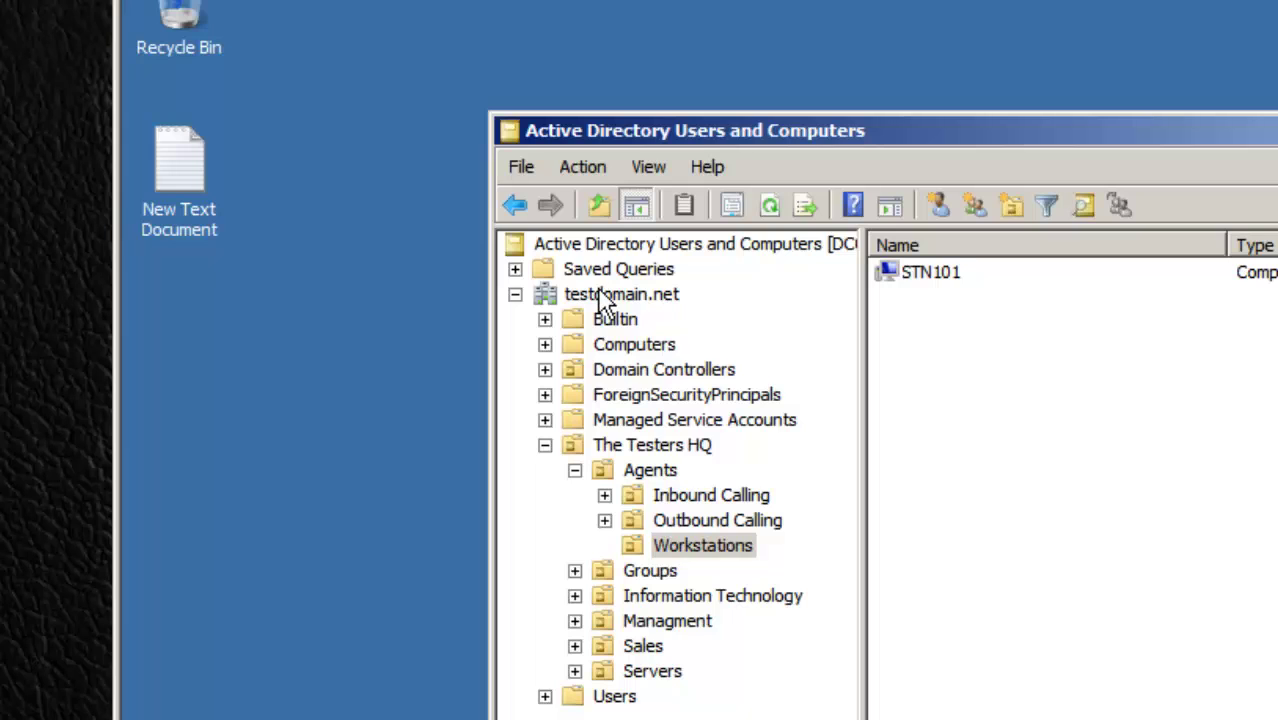
{"action": "left_click", "coordinate": [600, 294]}
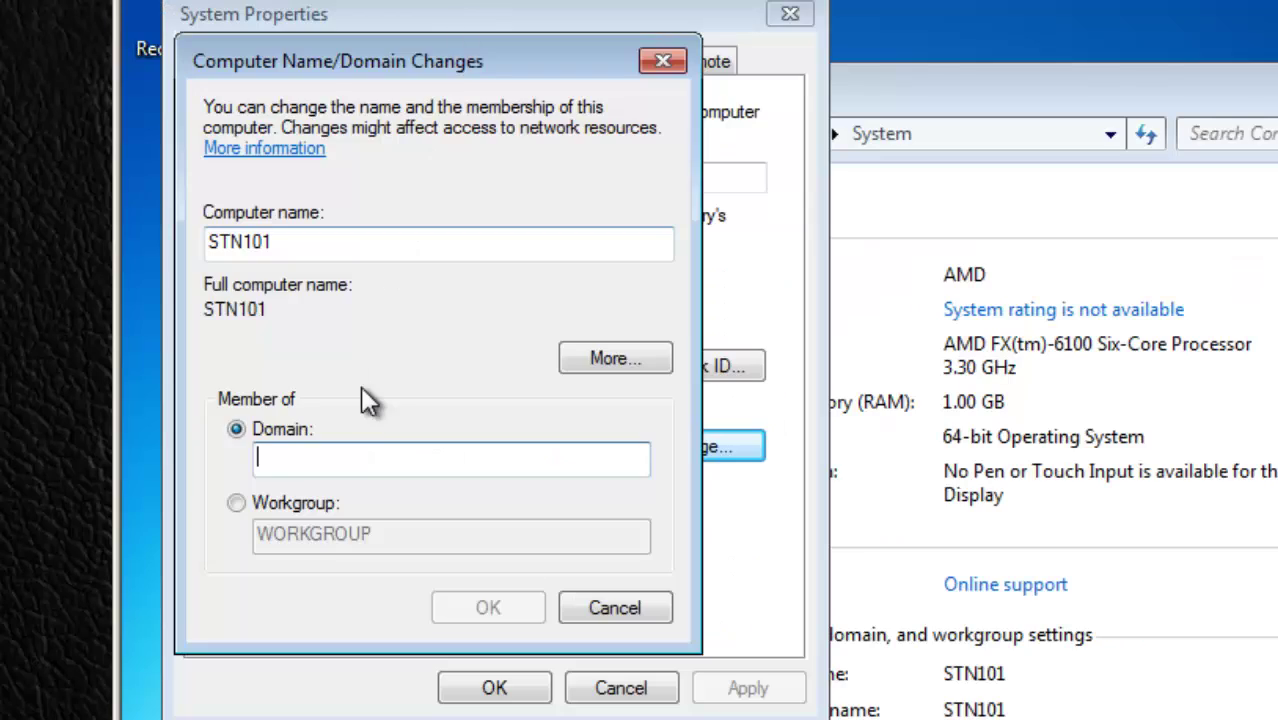
{"action": "left_click", "coordinate": [374, 444]}
{"action": "type", "text": "te"}
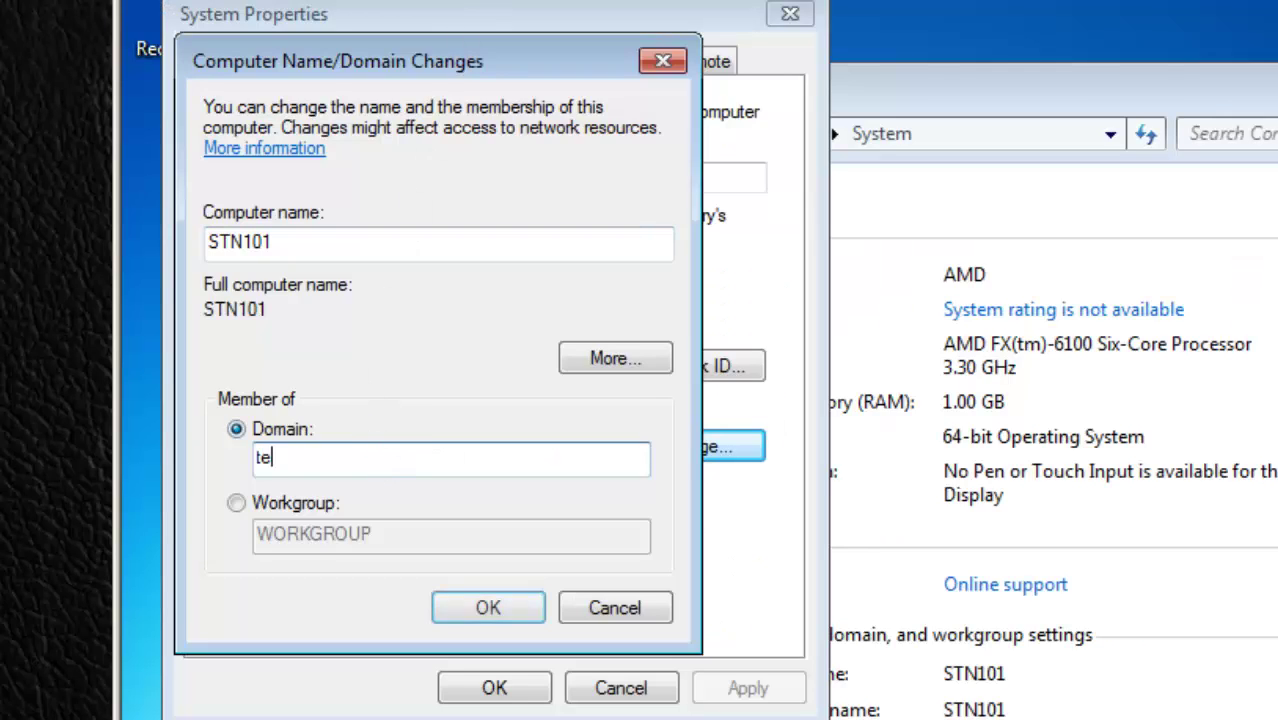
{"action": "type", "text": "stdomain"}
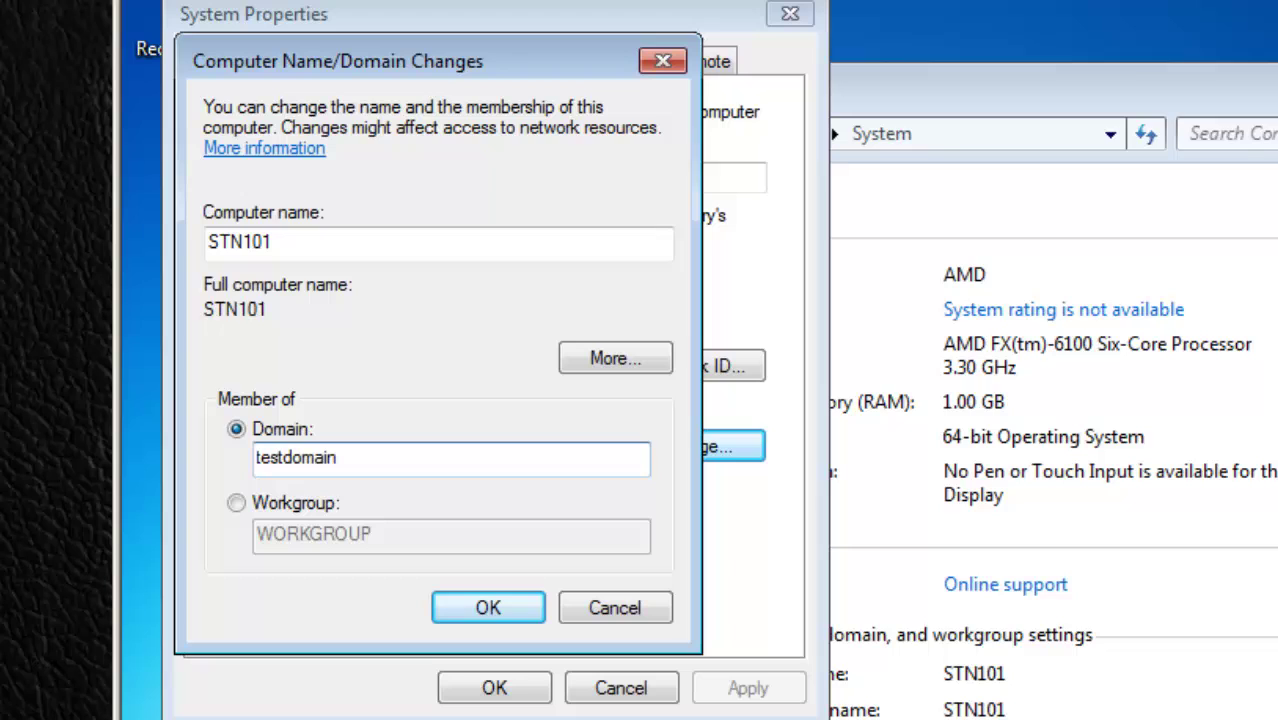
{"action": "type", "text": ".net"}
{"action": "left_click", "coordinate": [486, 606]}
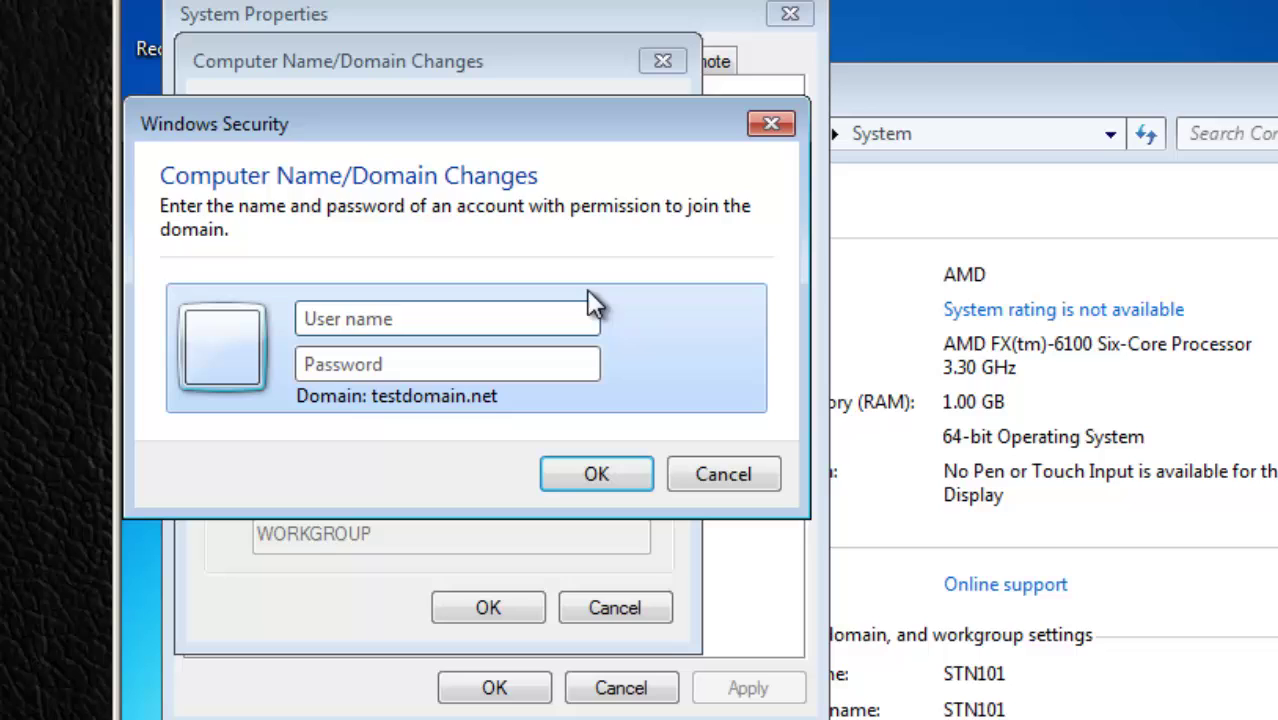
Step: Authenticate as administrator to complete the join, acknowledging the welcome and restart notices
{"action": "type", "text": "administrat"}
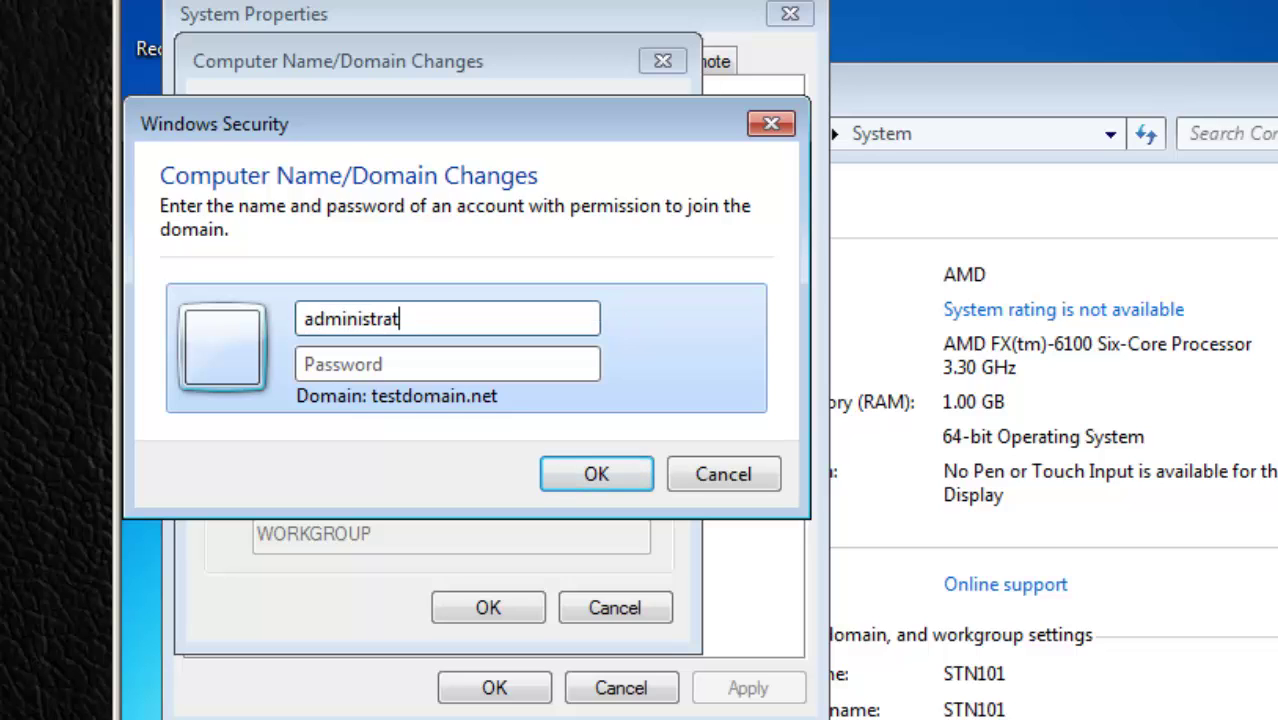
{"action": "type", "text": "or"}
{"action": "key", "text": "Tab"}
{"action": "type", "text": "*********"}
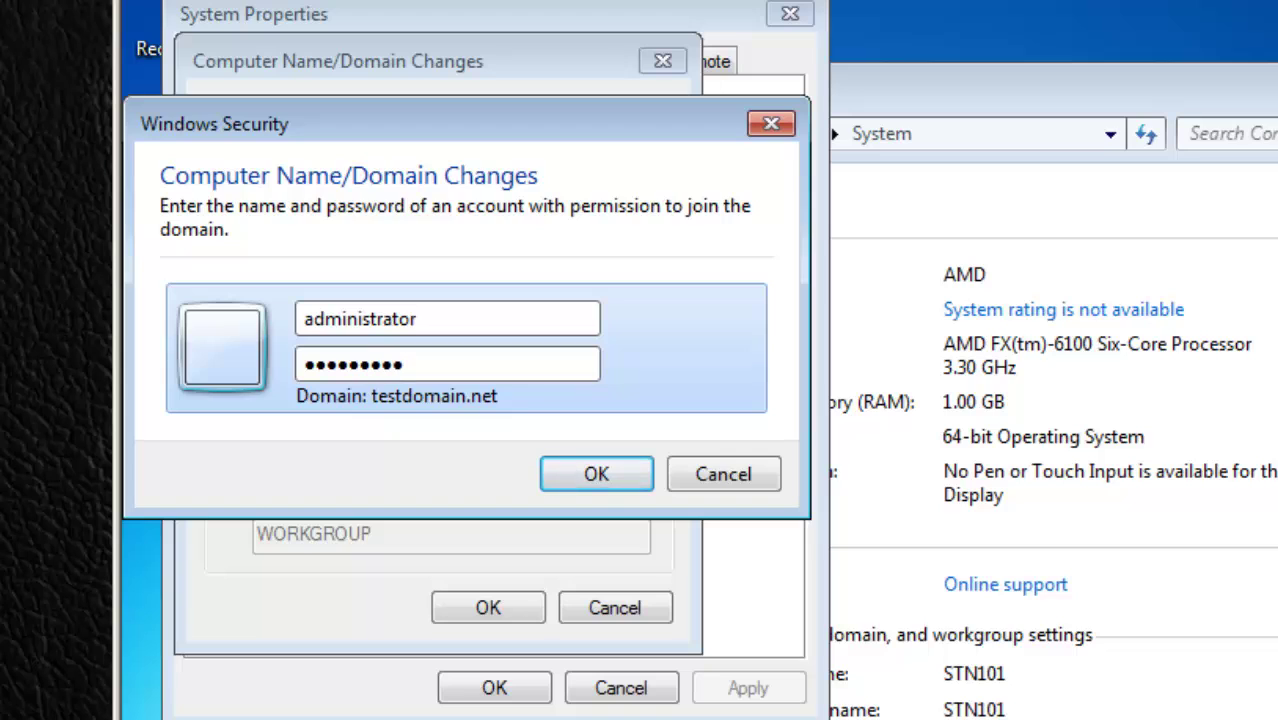
{"action": "left_click", "coordinate": [587, 467]}
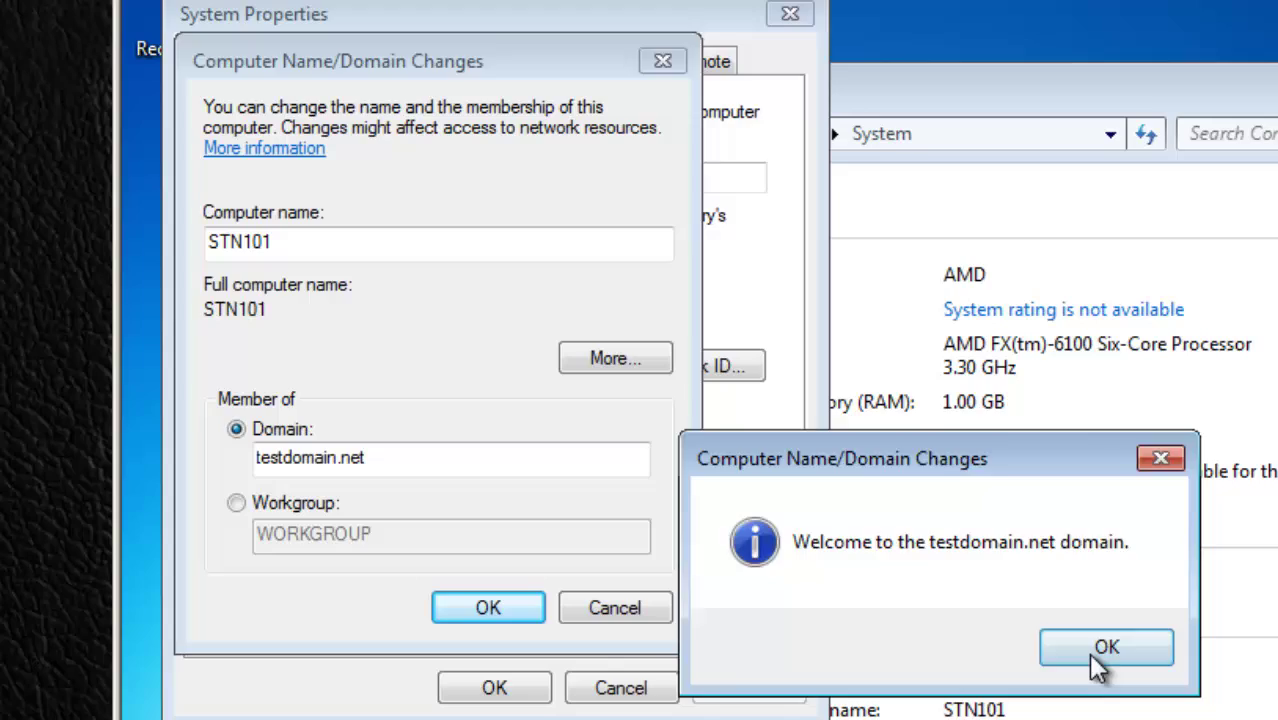
{"action": "left_click", "coordinate": [1100, 668]}
{"action": "left_click", "coordinate": [520, 620]}
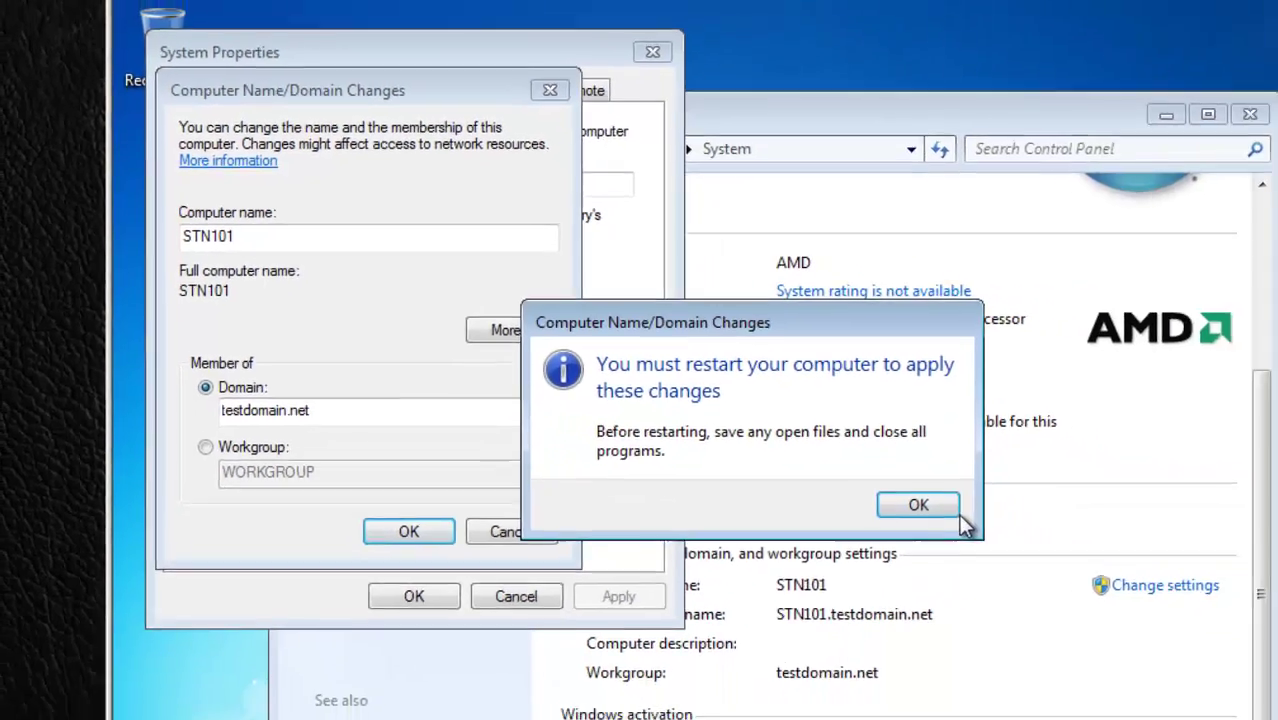
{"action": "left_click", "coordinate": [950, 512]}
Step: Close System Properties, restart Windows 7 now, and send Ctrl+Alt+Del to reach the logon prompt
{"action": "left_click", "coordinate": [412, 594]}
{"action": "left_click", "coordinate": [777, 503]}
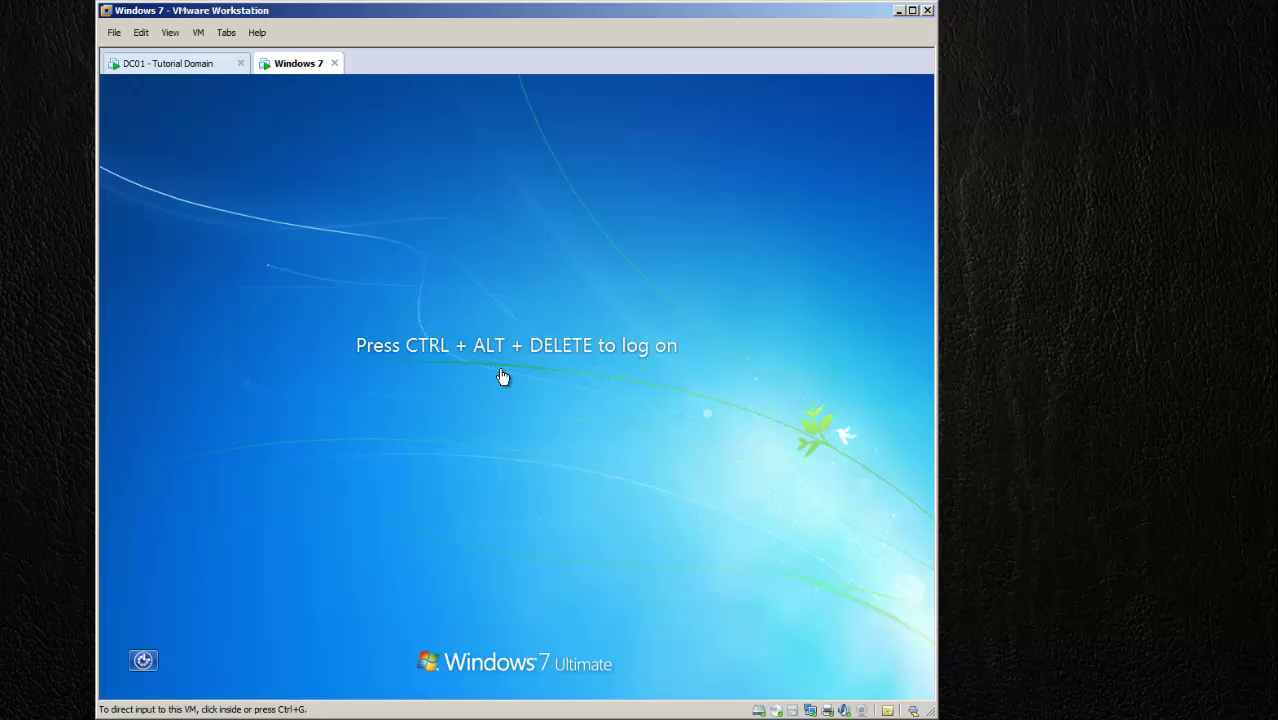
{"action": "right_click", "coordinate": [299, 71]}
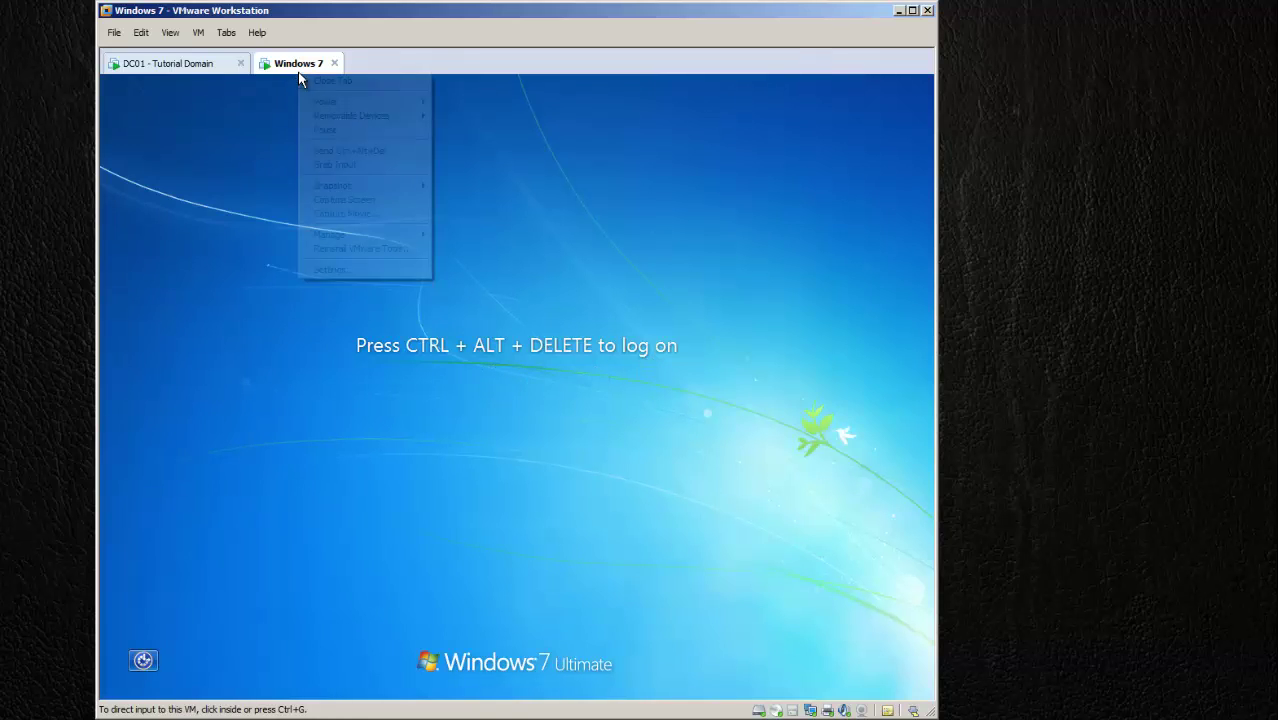
{"action": "left_click", "coordinate": [340, 151]}
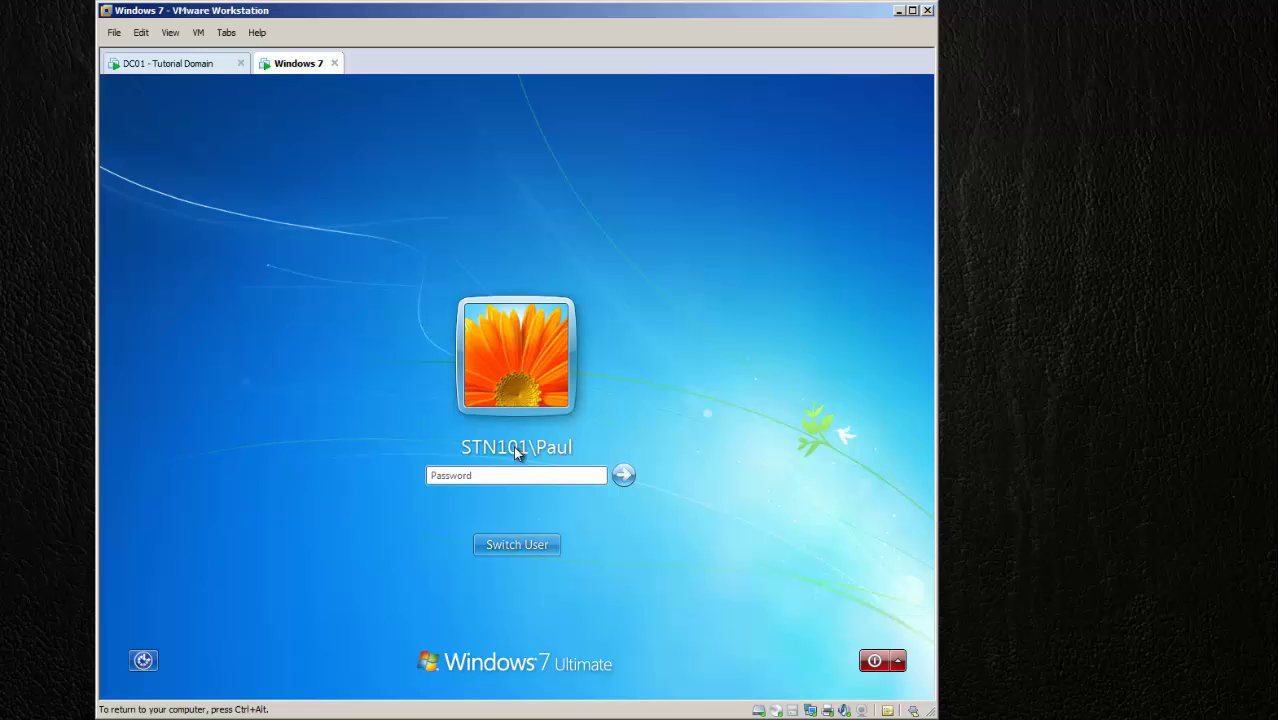
Step: Log on as Other User with testdomain\administrator and the domain administrator password
{"action": "left_click", "coordinate": [518, 546]}
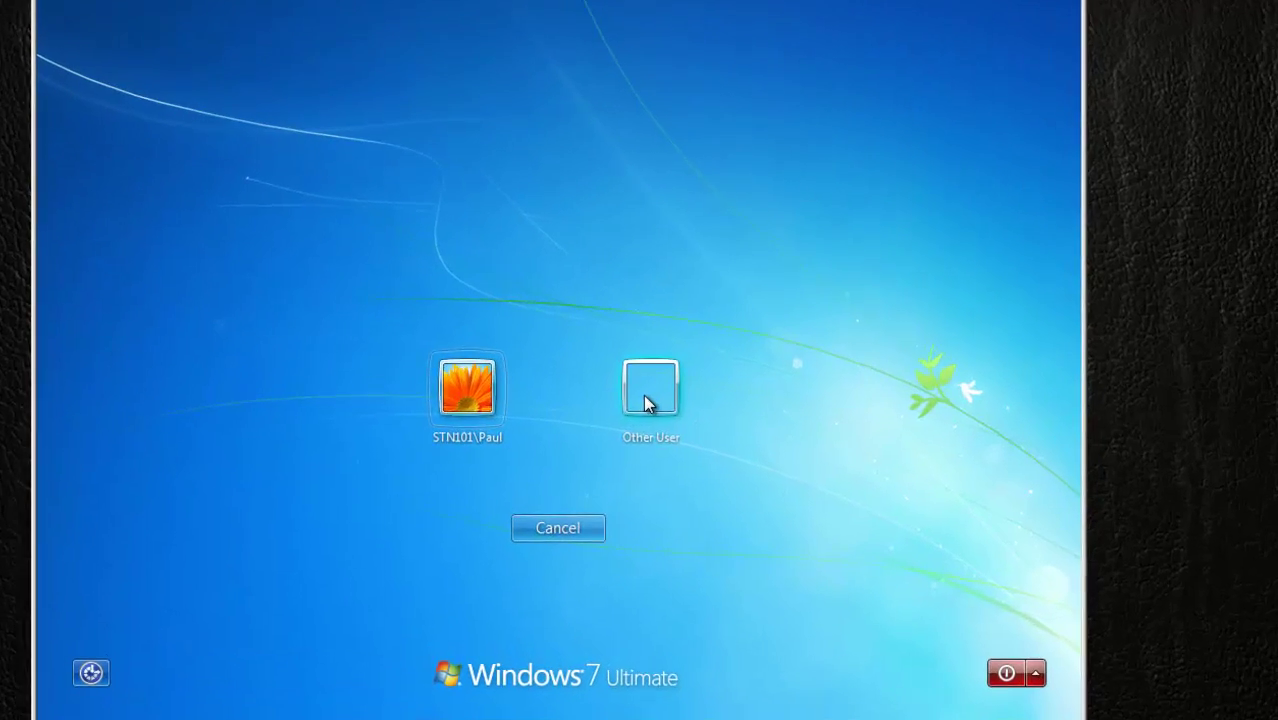
{"action": "left_click", "coordinate": [591, 432]}
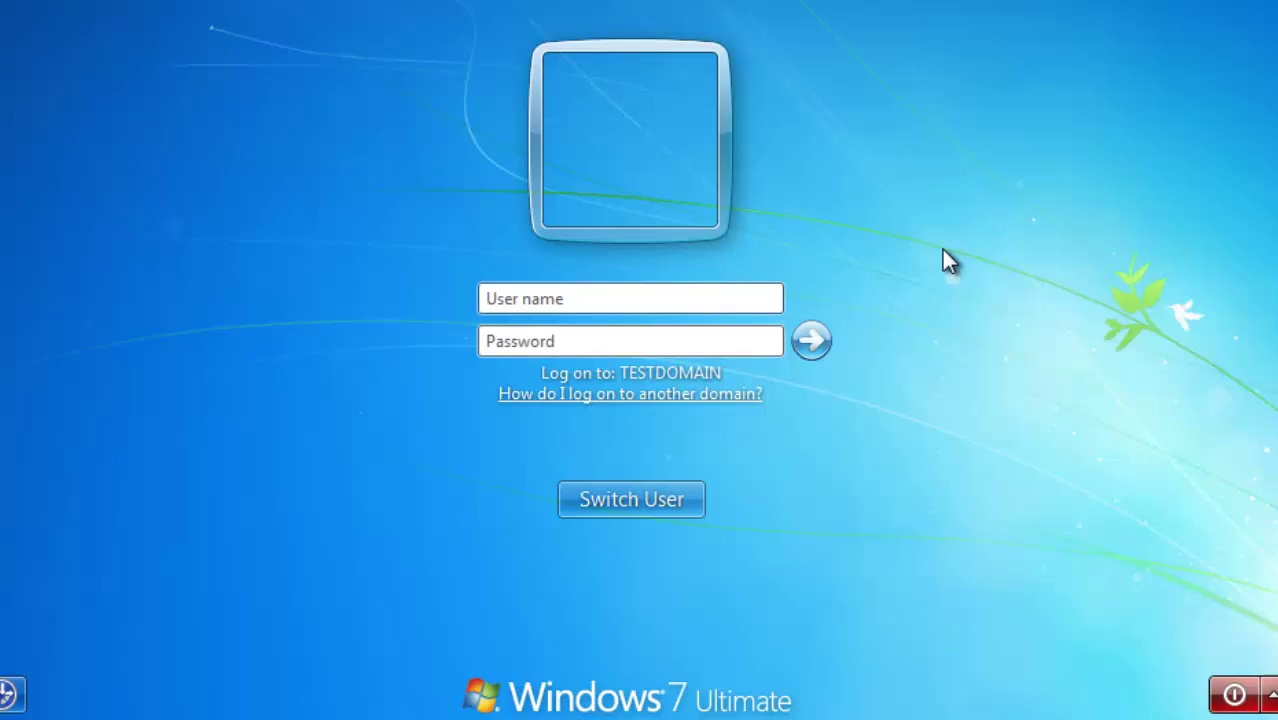
{"action": "type", "text": "administrator"}
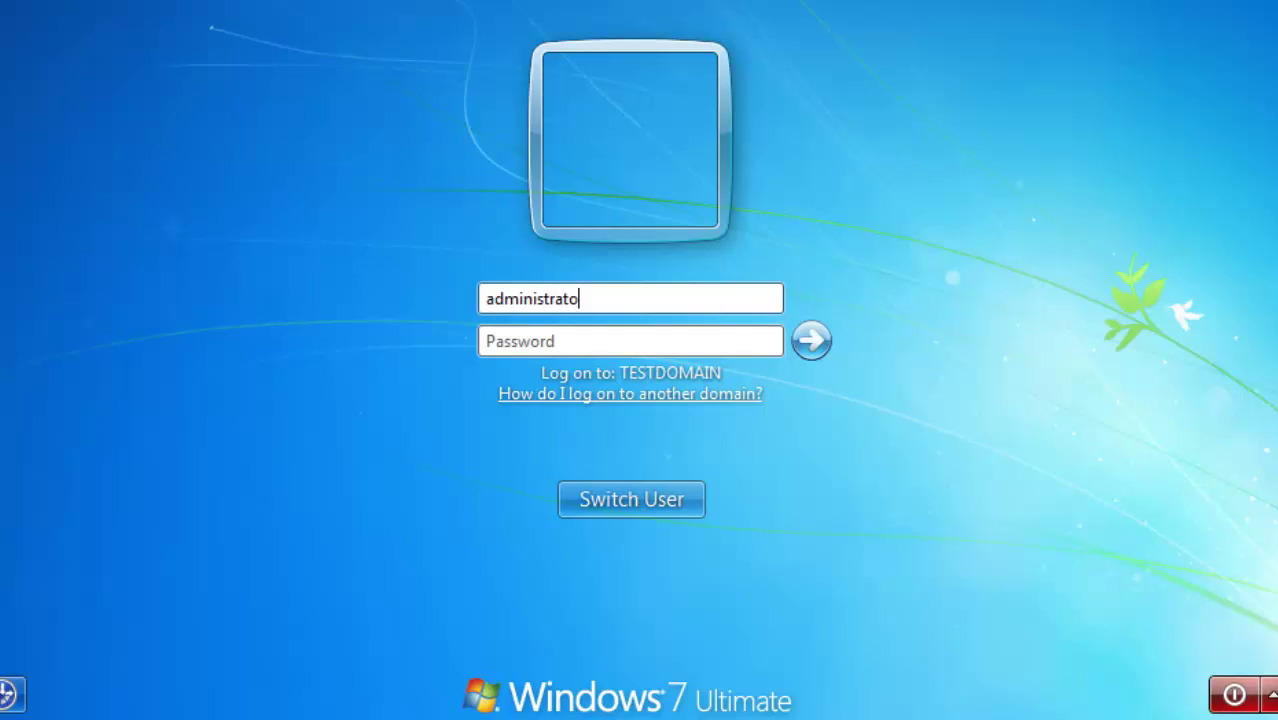
{"action": "key", "text": "Tab"}
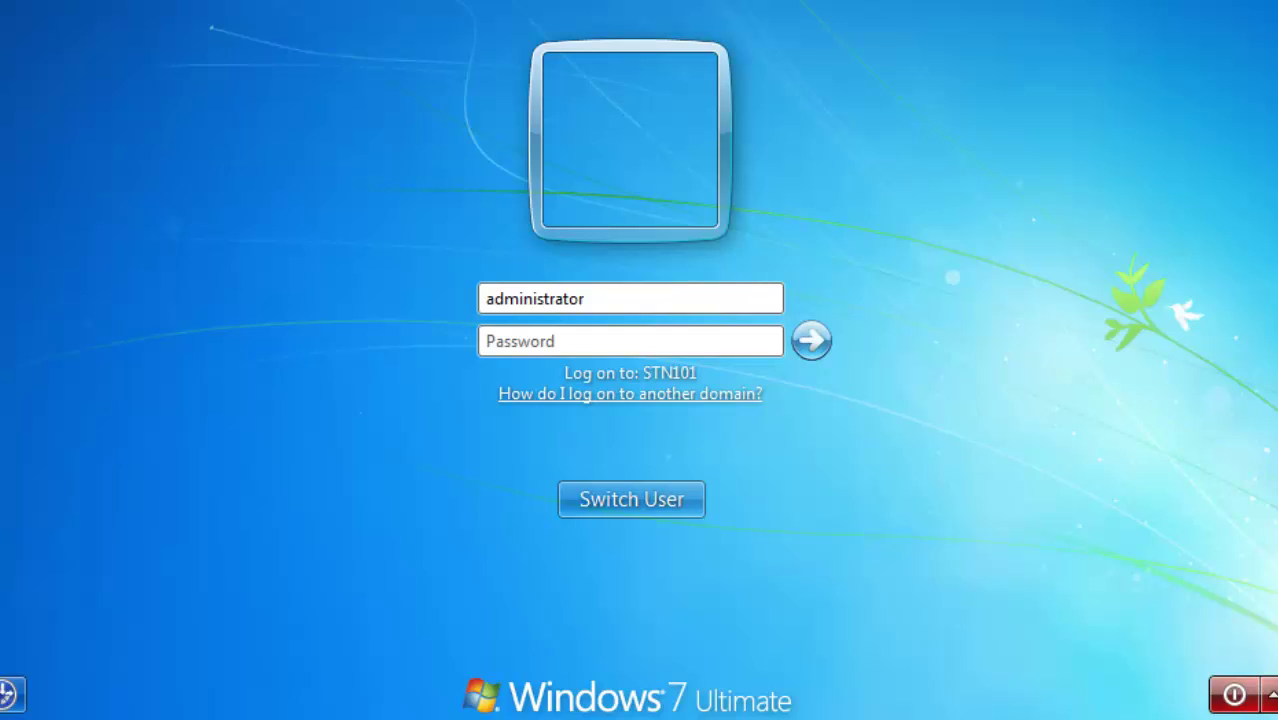
{"action": "left_click", "coordinate": [487, 298]}
{"action": "type", "text": "testdomain"}
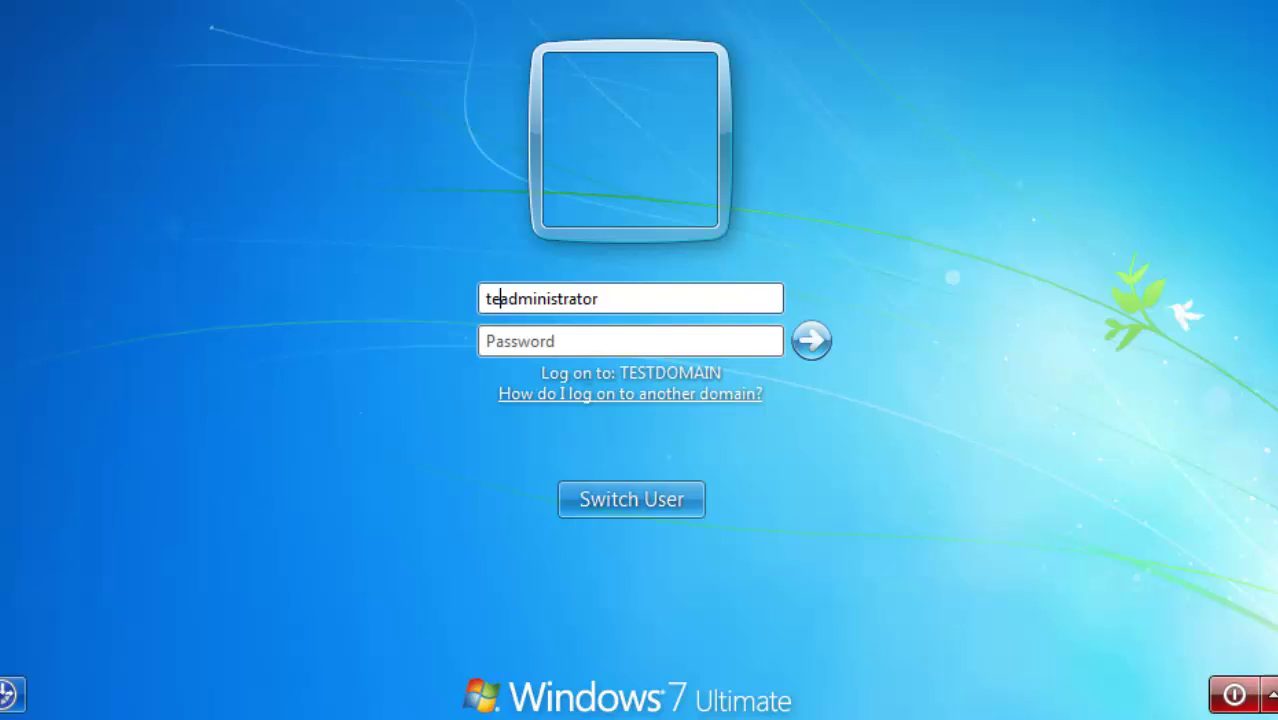
{"action": "type", "text": "\\"}
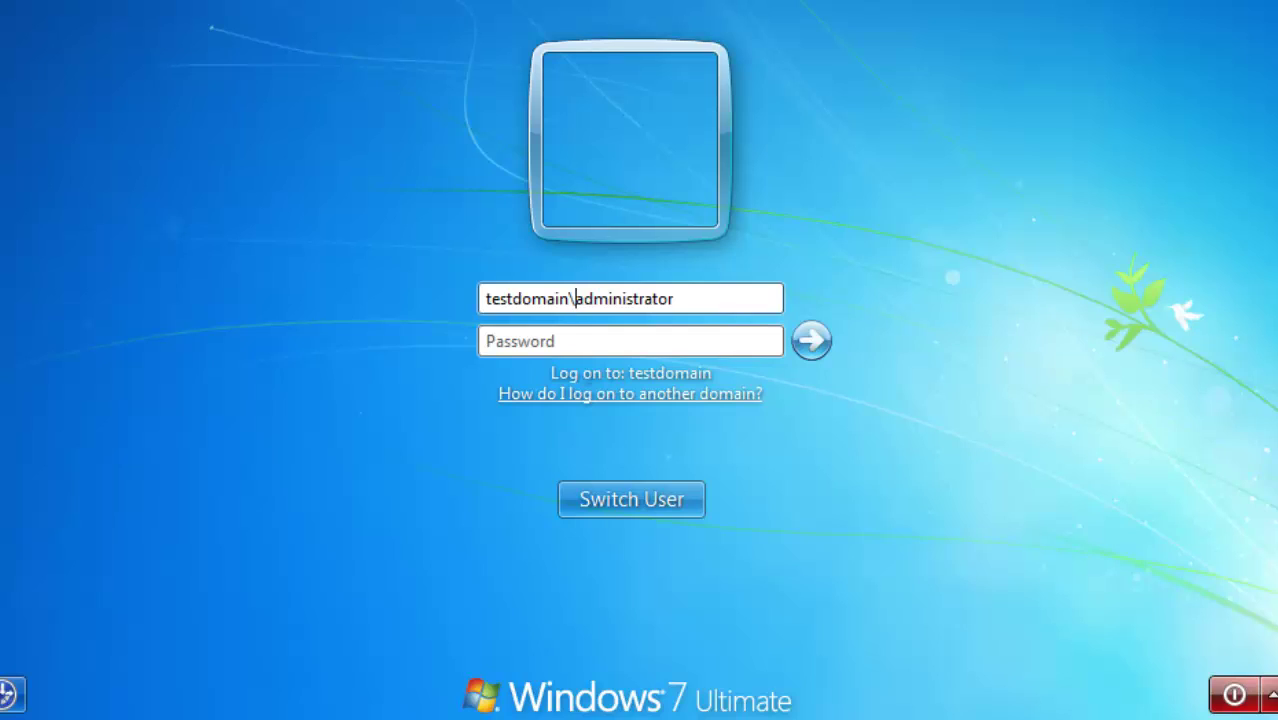
{"action": "left_click", "coordinate": [486, 341]}
{"action": "type", "text": "Password1"}
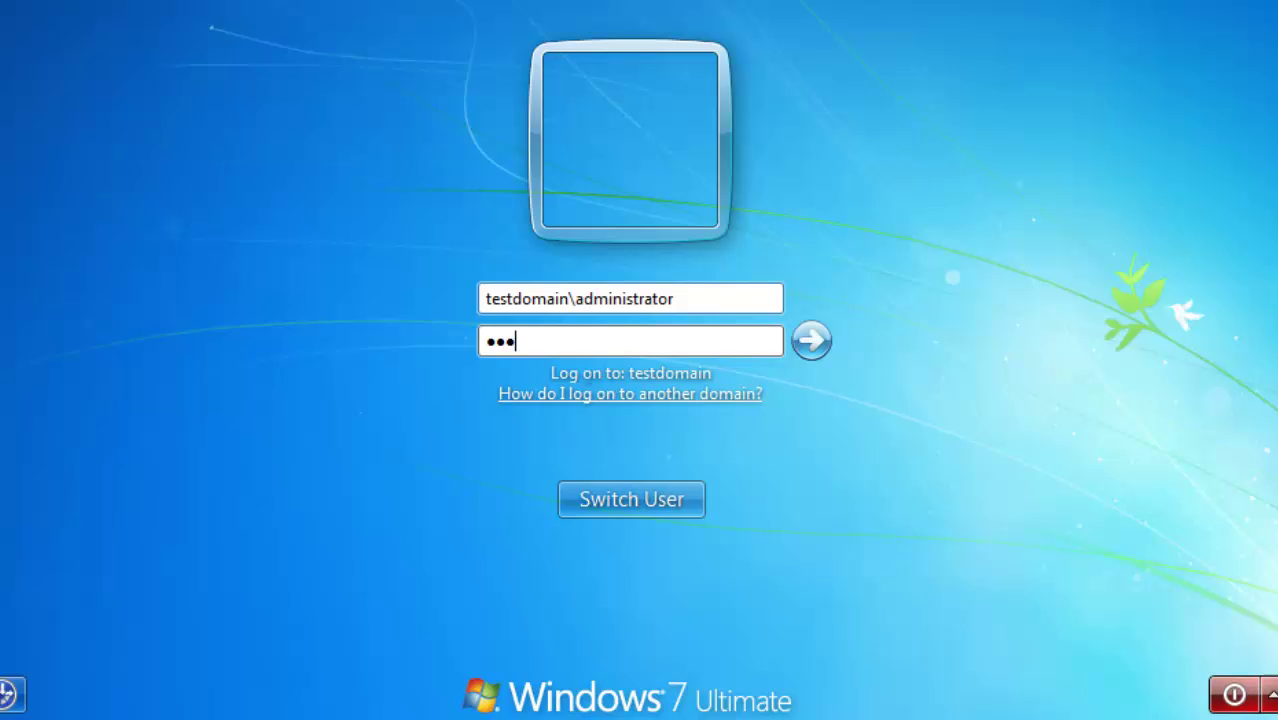
{"action": "key", "text": "Return"}
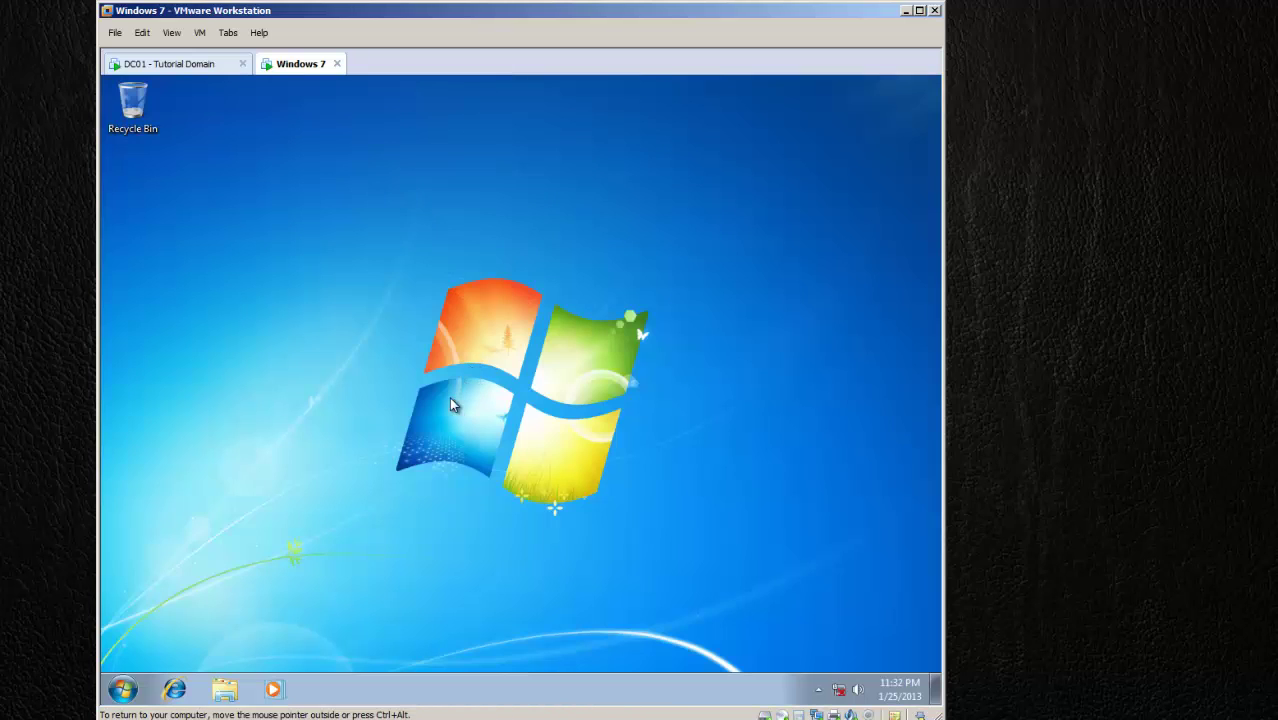
Step: Switch to the DC01 VM and open STN101's properties in Agents > Workstations
{"action": "left_click", "coordinate": [123, 690]}
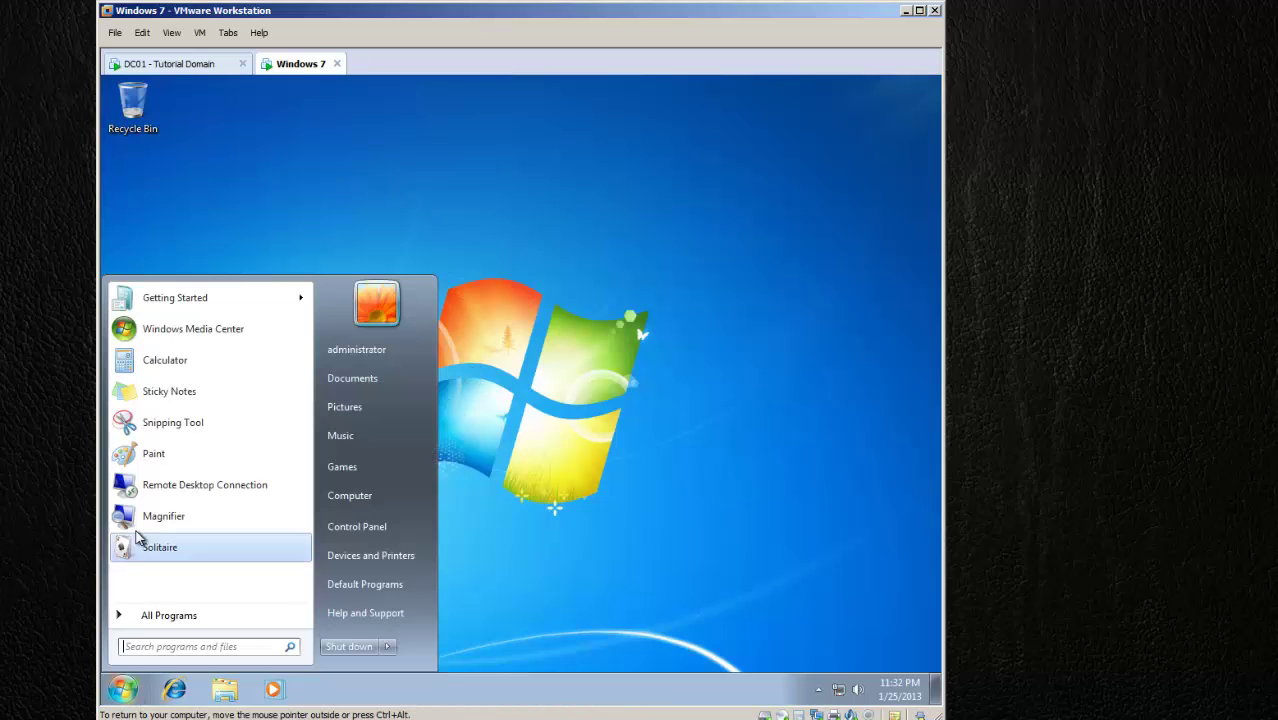
{"action": "left_click", "coordinate": [645, 545]}
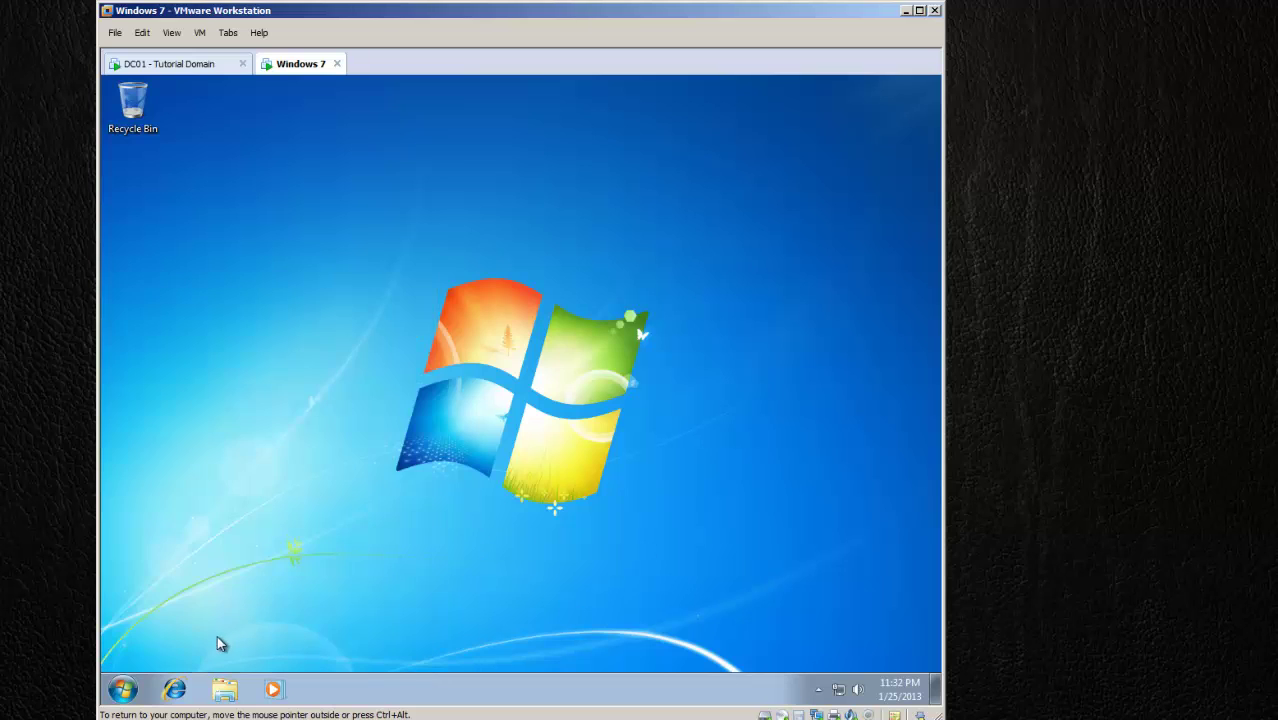
{"action": "left_click", "coordinate": [220, 65]}
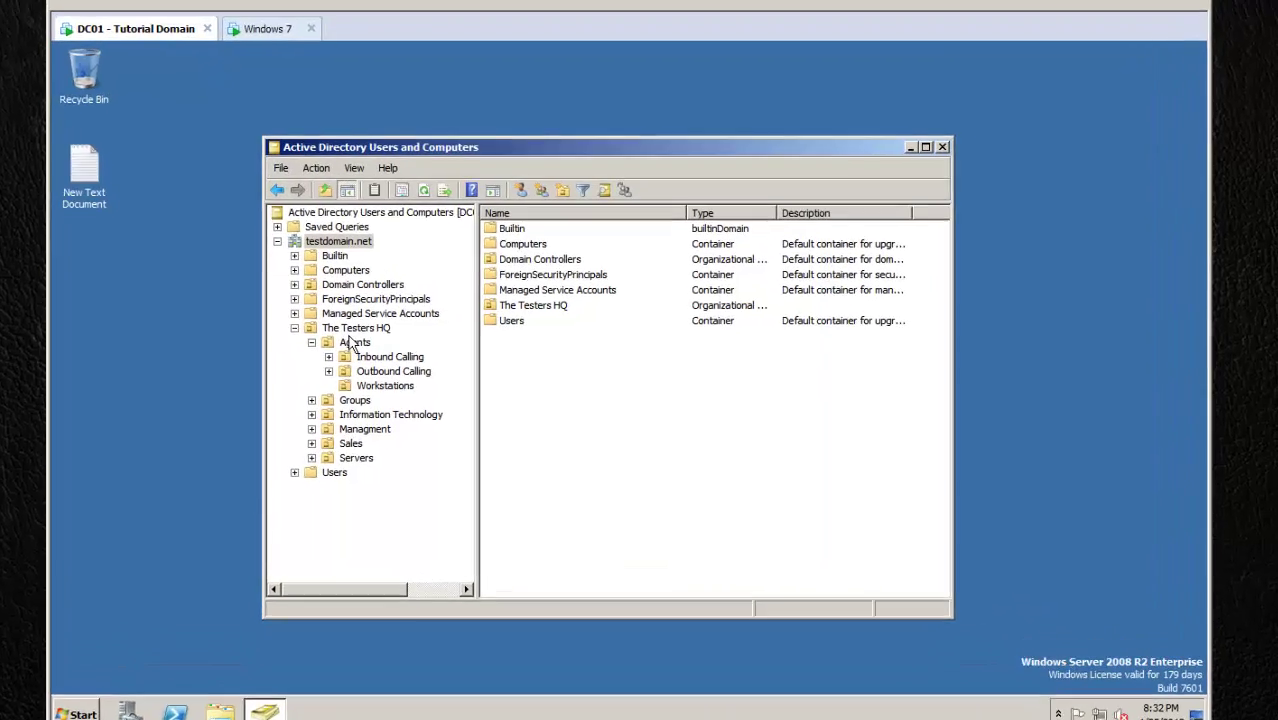
{"action": "left_click", "coordinate": [377, 348]}
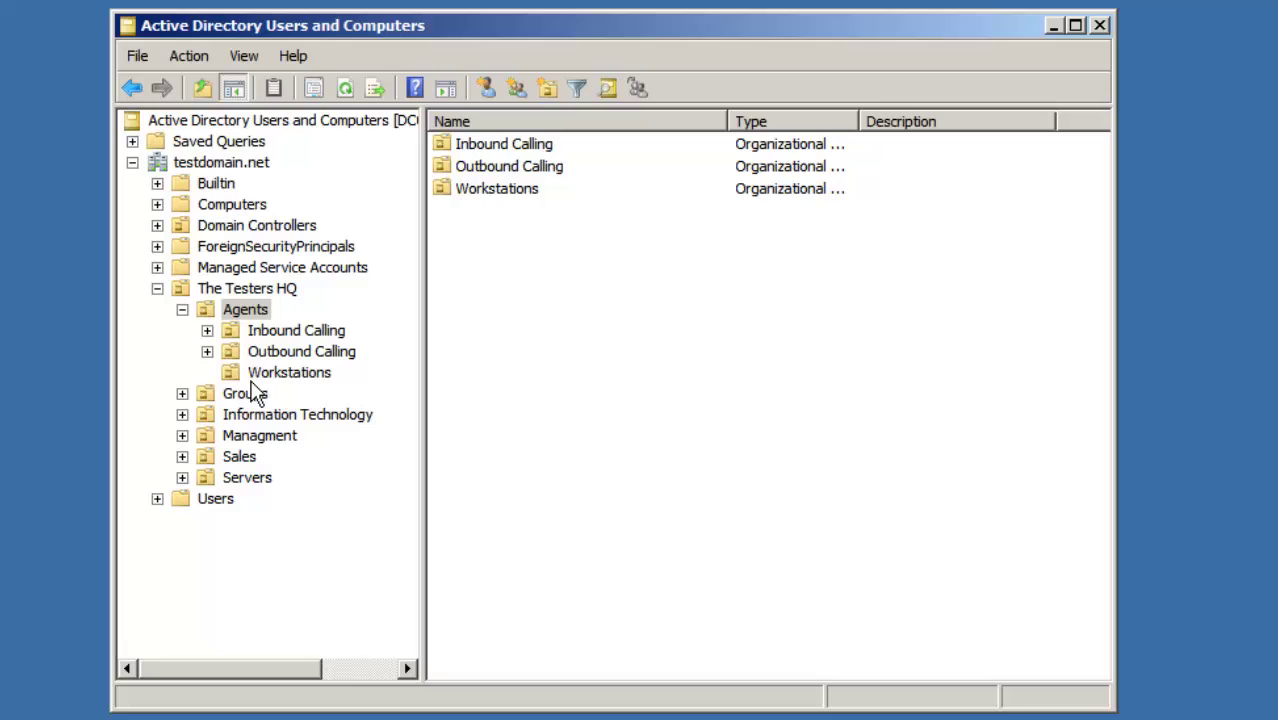
{"action": "left_click", "coordinate": [404, 388]}
{"action": "double_click", "coordinate": [490, 147]}
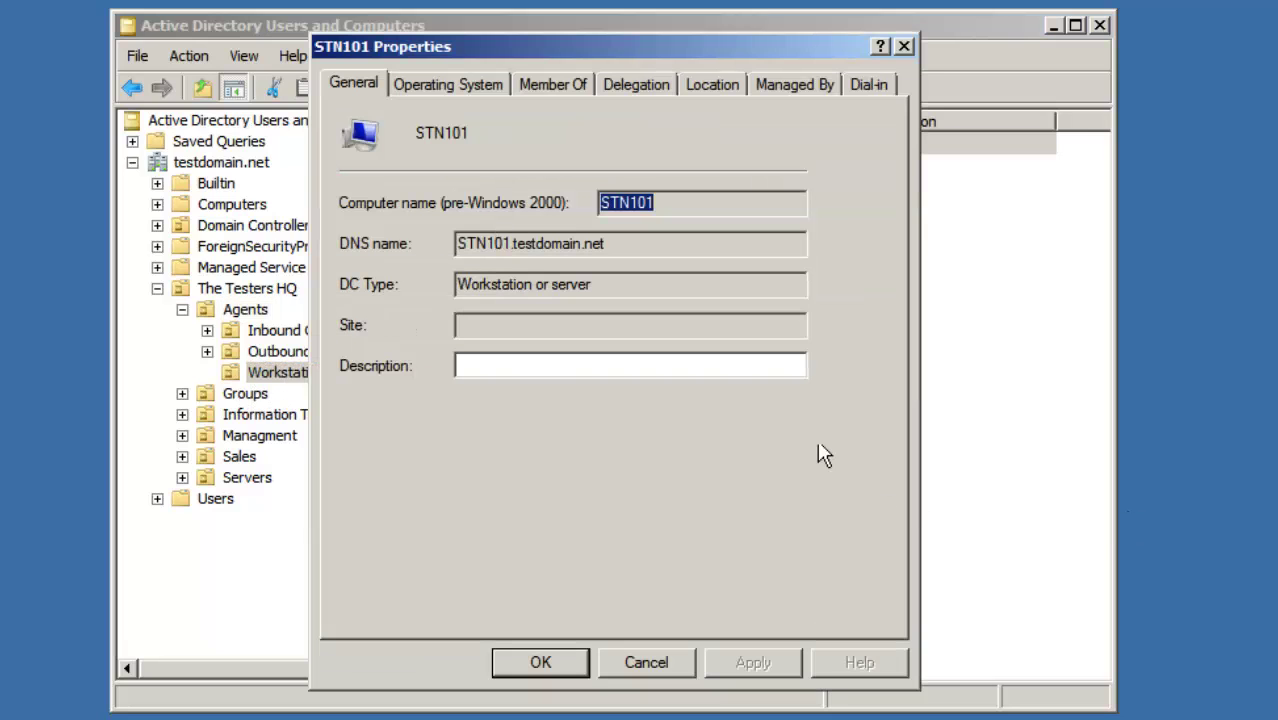
Step: Review STN101's Operating System (Windows 7 Ultimate), Member Of, Managed By, Delegation and Dial-in tabs, then close
{"action": "left_click", "coordinate": [470, 85]}
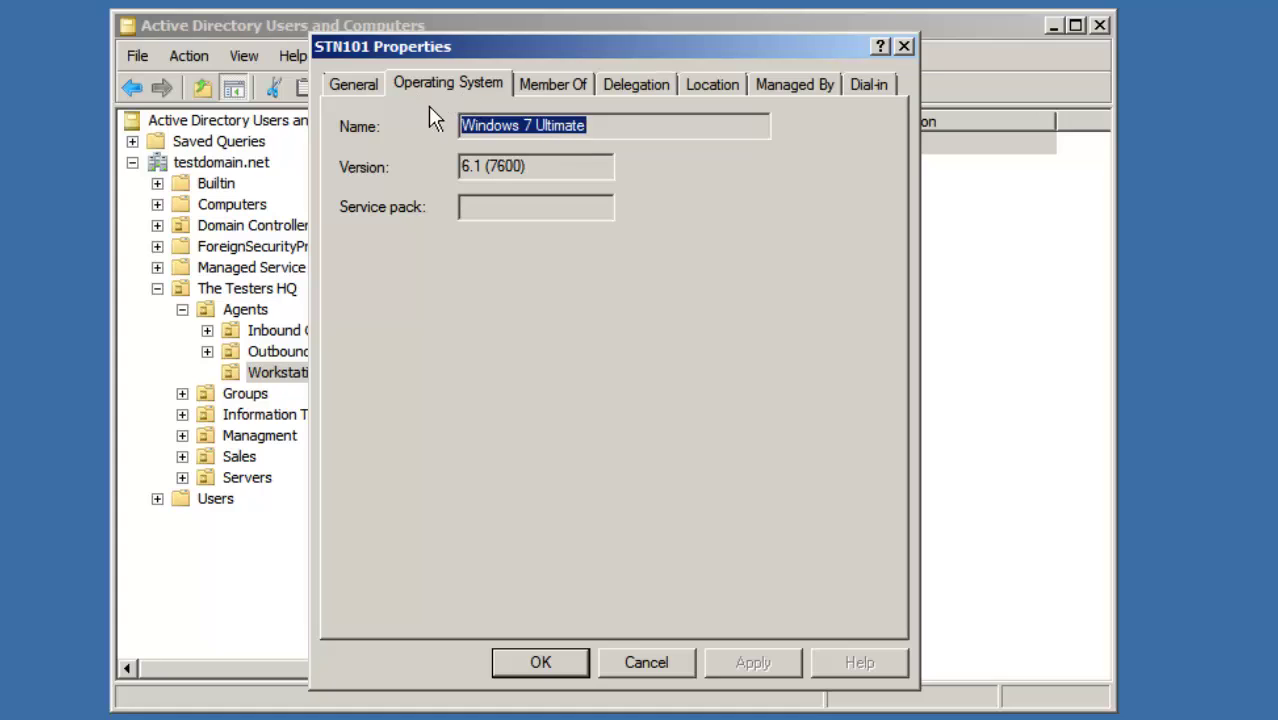
{"action": "left_click_drag", "start_coordinate": [617, 125], "coordinate": [442, 128]}
{"action": "left_click", "coordinate": [562, 88]}
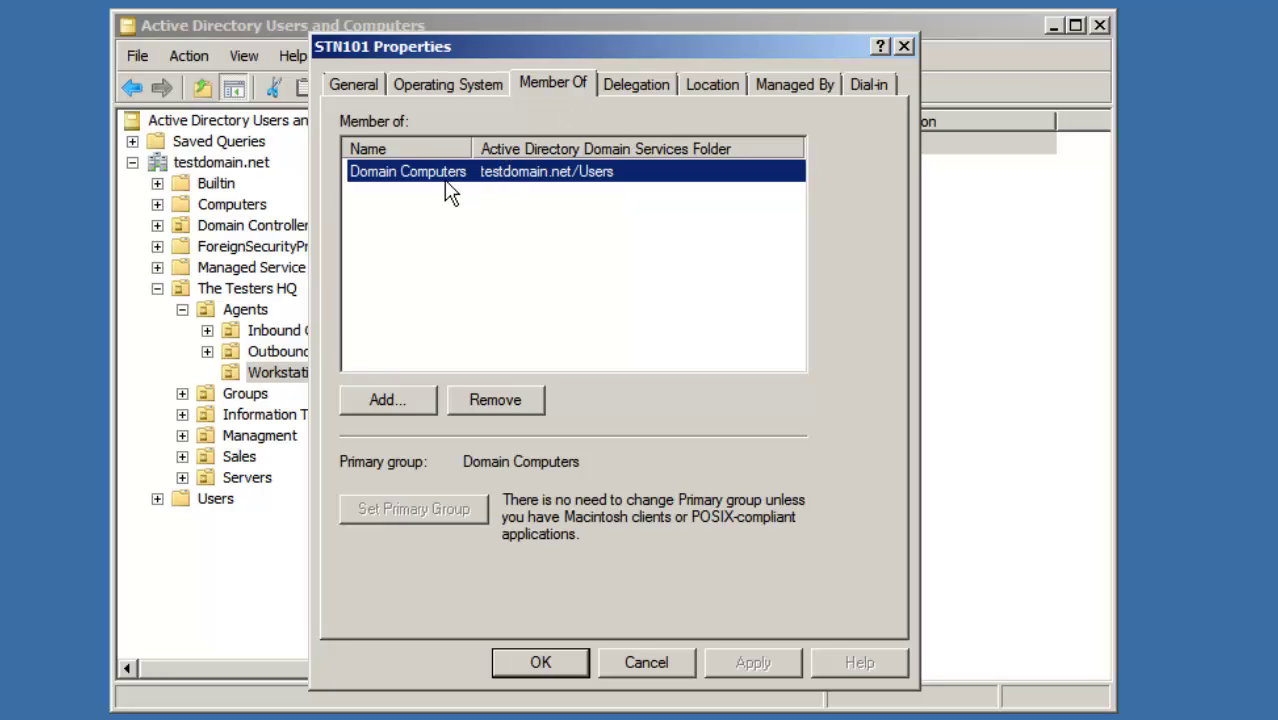
{"action": "left_click", "coordinate": [764, 82]}
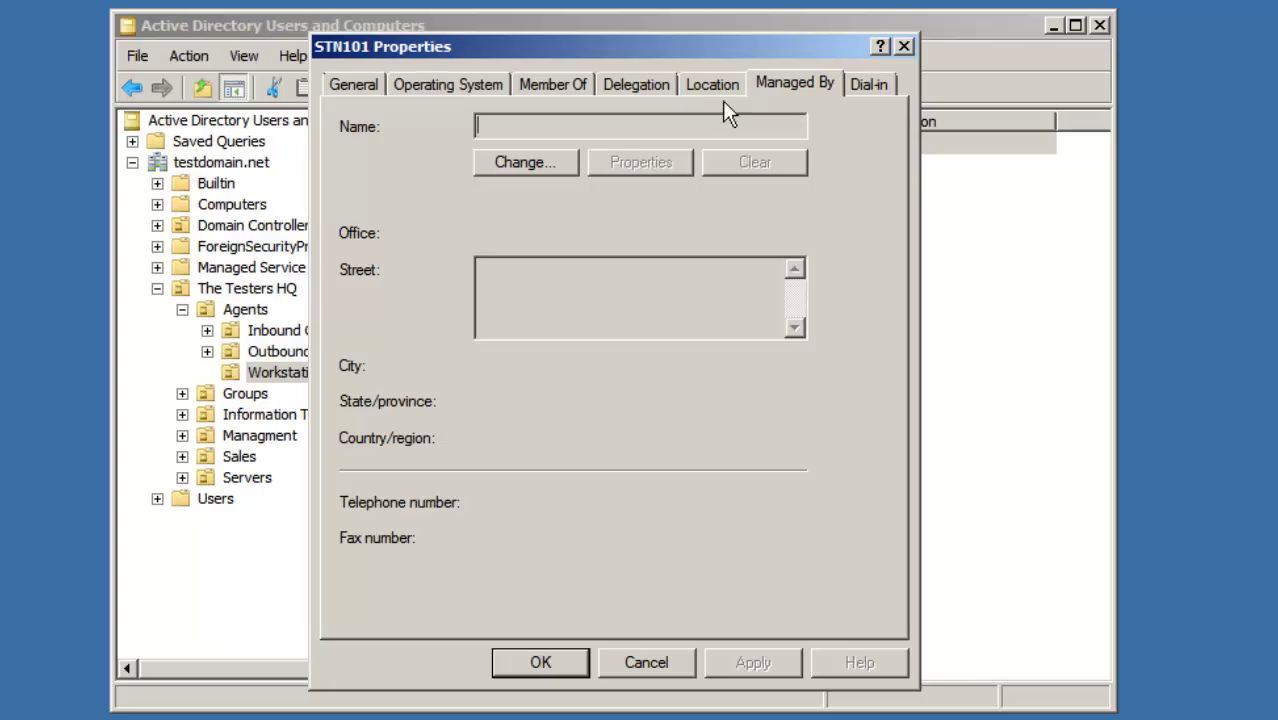
{"action": "left_click", "coordinate": [649, 87]}
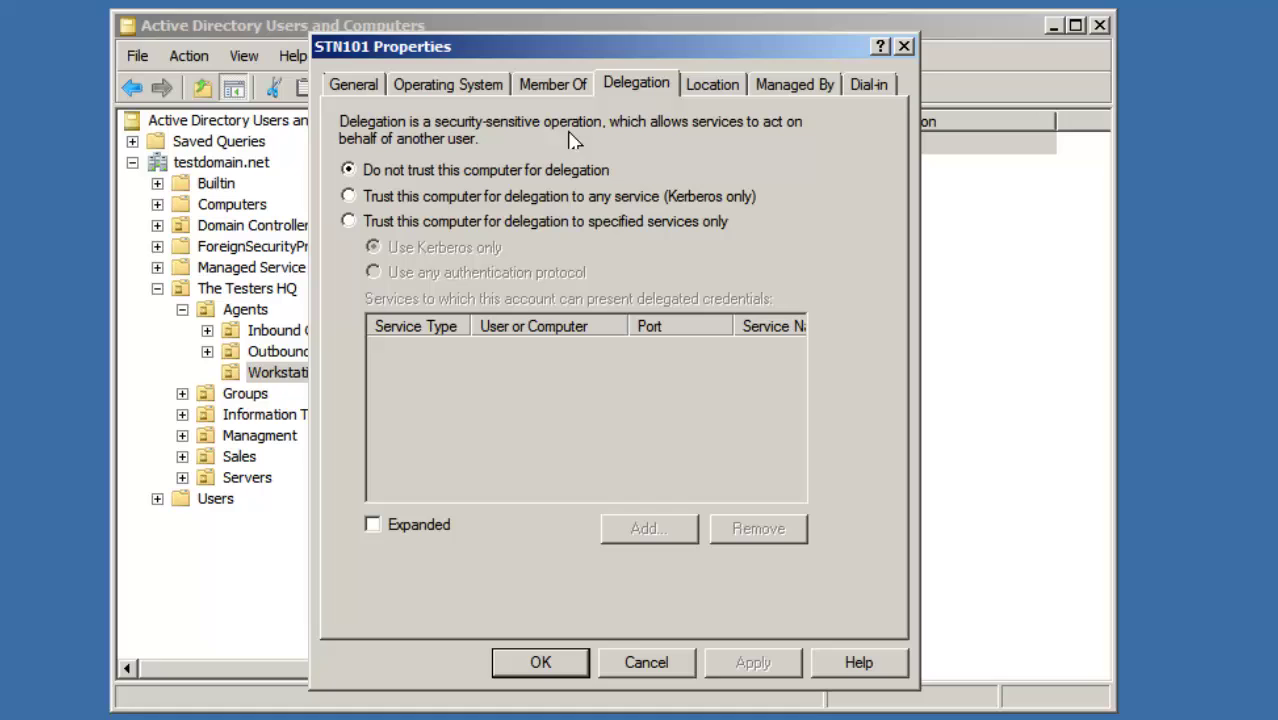
{"action": "left_click", "coordinate": [862, 86]}
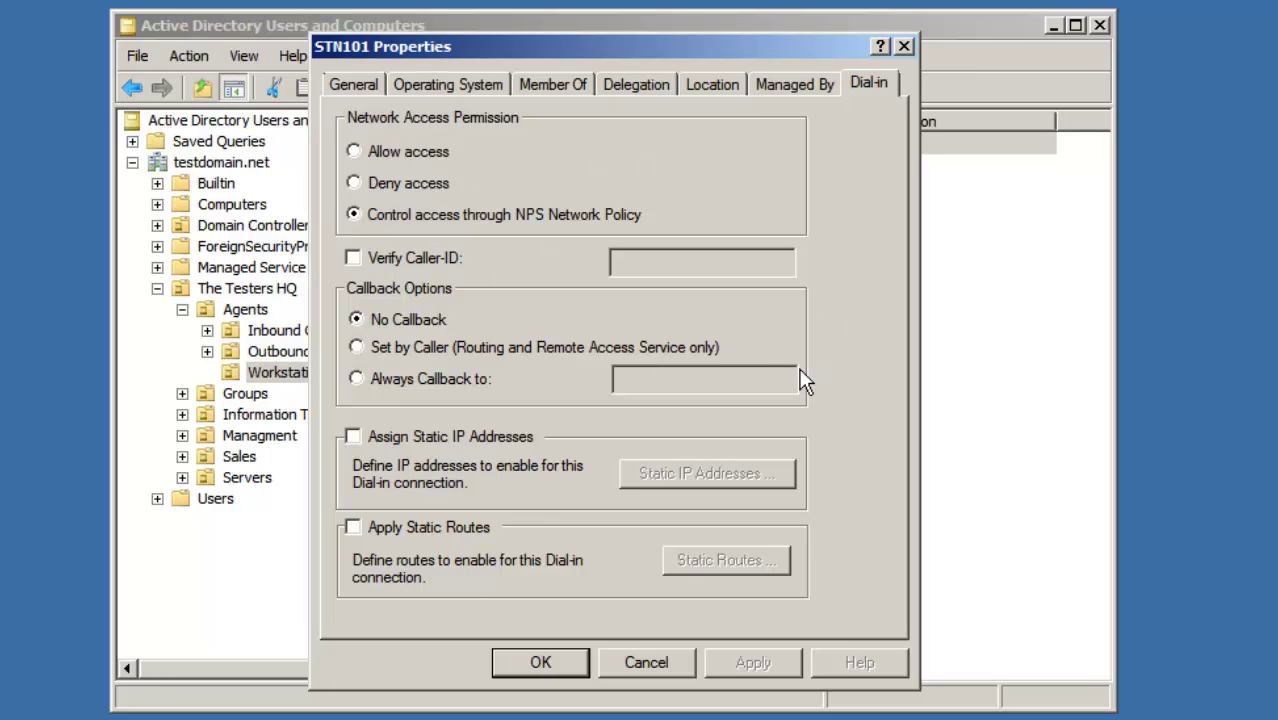
{"action": "left_click", "coordinate": [903, 46]}
{"action": "left_click", "coordinate": [616, 232]}
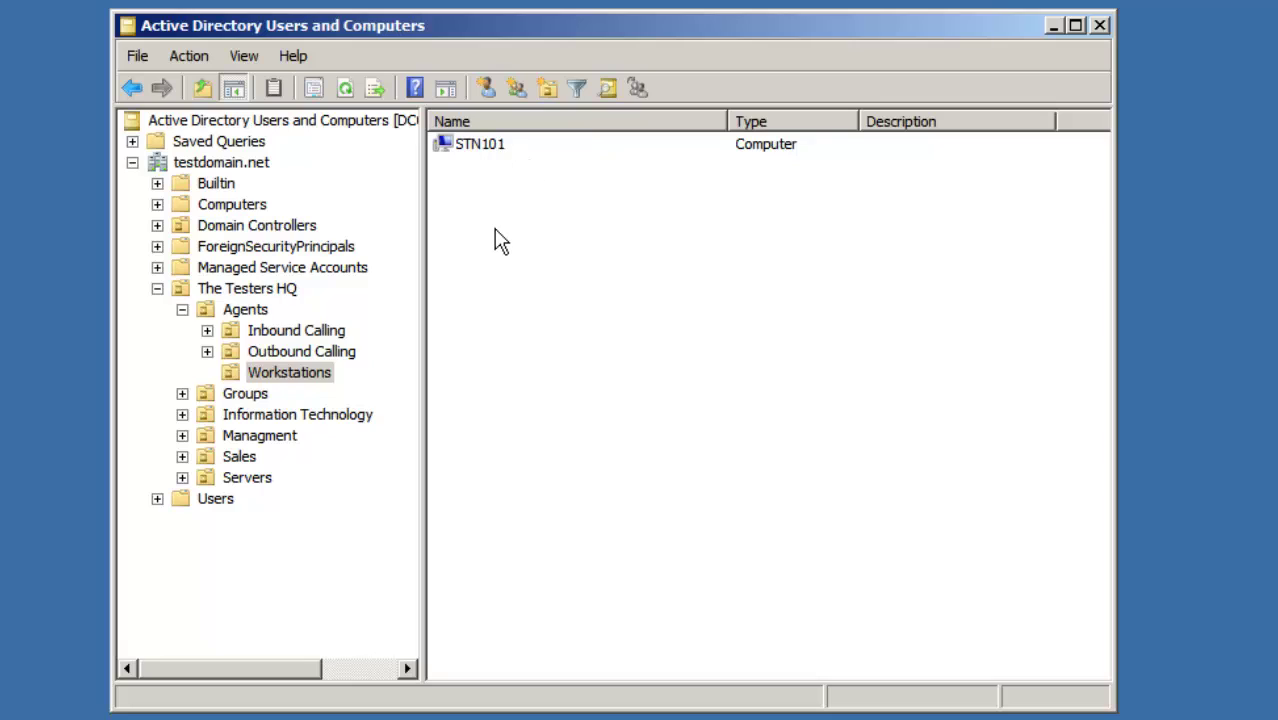
Step: Select STN101, then compare the empty Computers container with the Users container's built-in accounts
{"action": "left_click", "coordinate": [464, 148]}
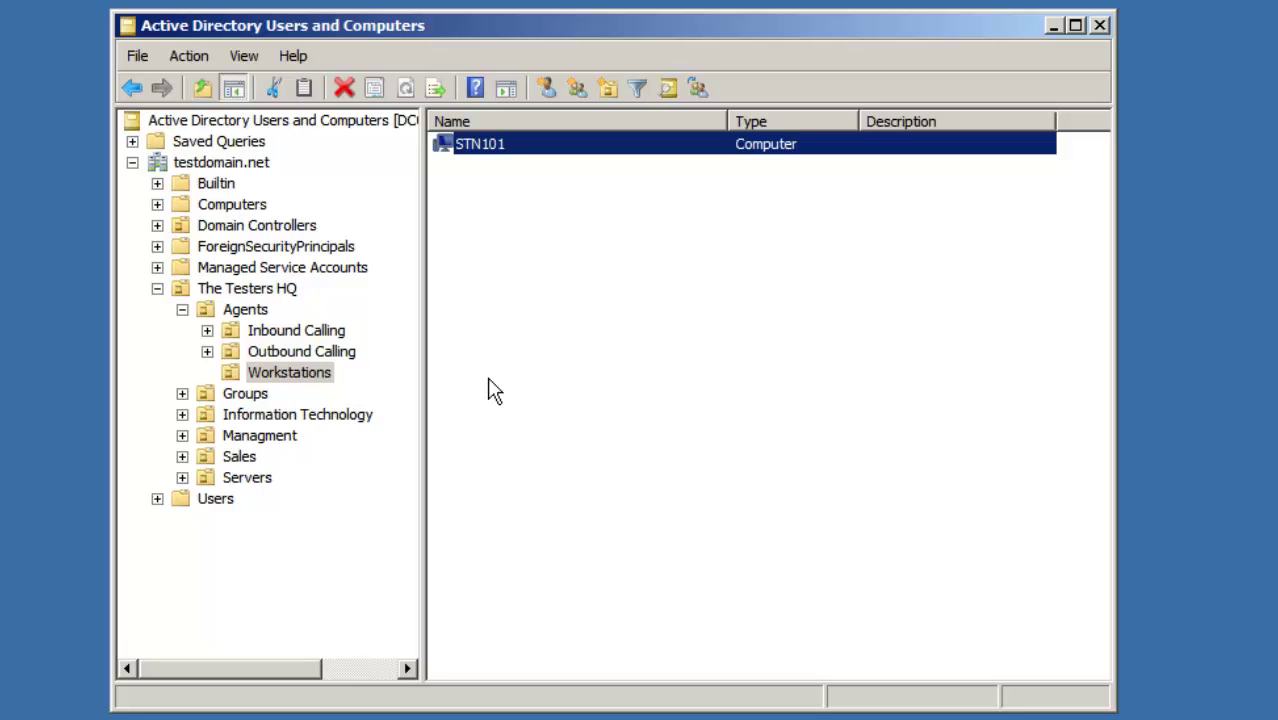
{"action": "left_click", "coordinate": [230, 206]}
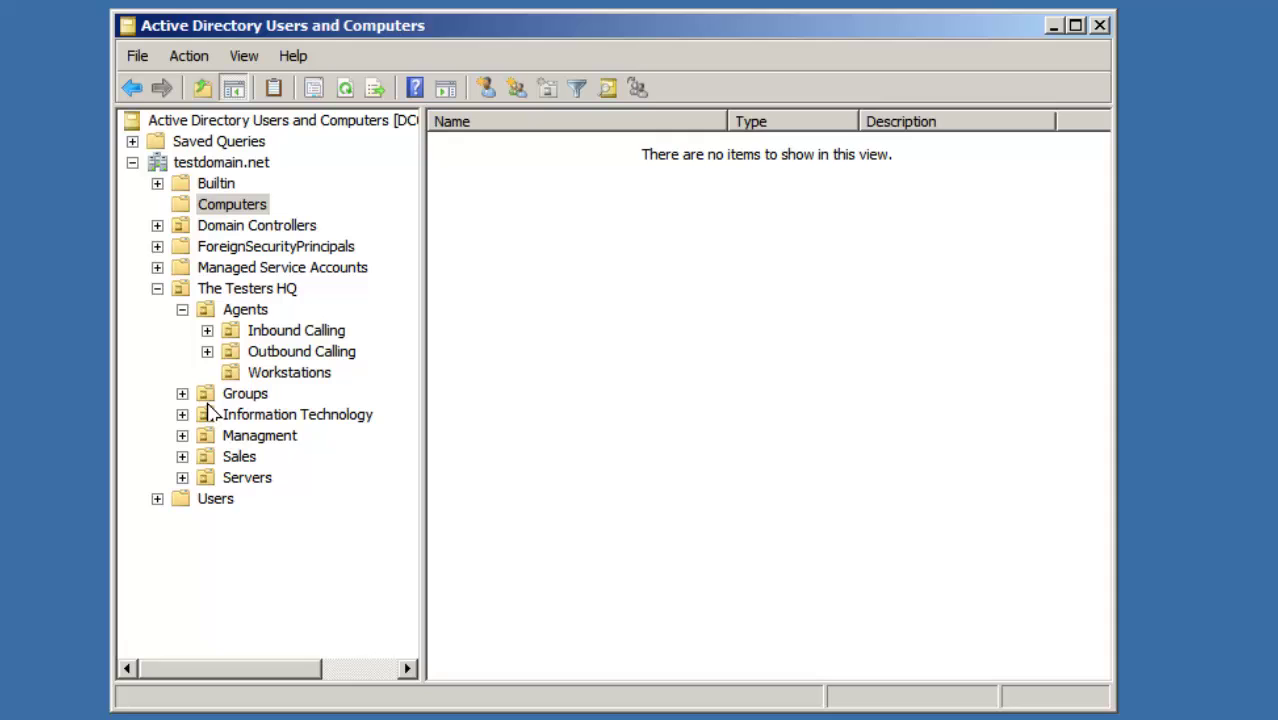
{"action": "left_click", "coordinate": [220, 499]}
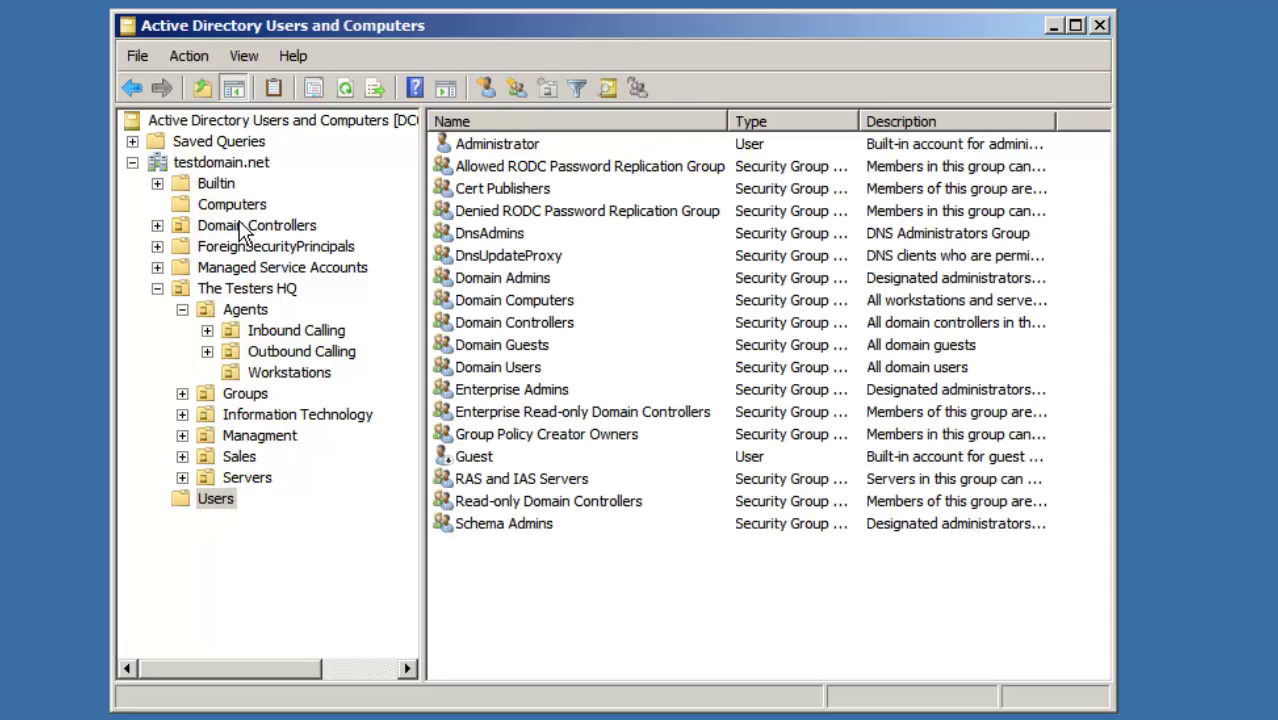
{"action": "left_click", "coordinate": [240, 206]}
{"action": "left_click", "coordinate": [215, 501]}
{"action": "left_click", "coordinate": [240, 208]}
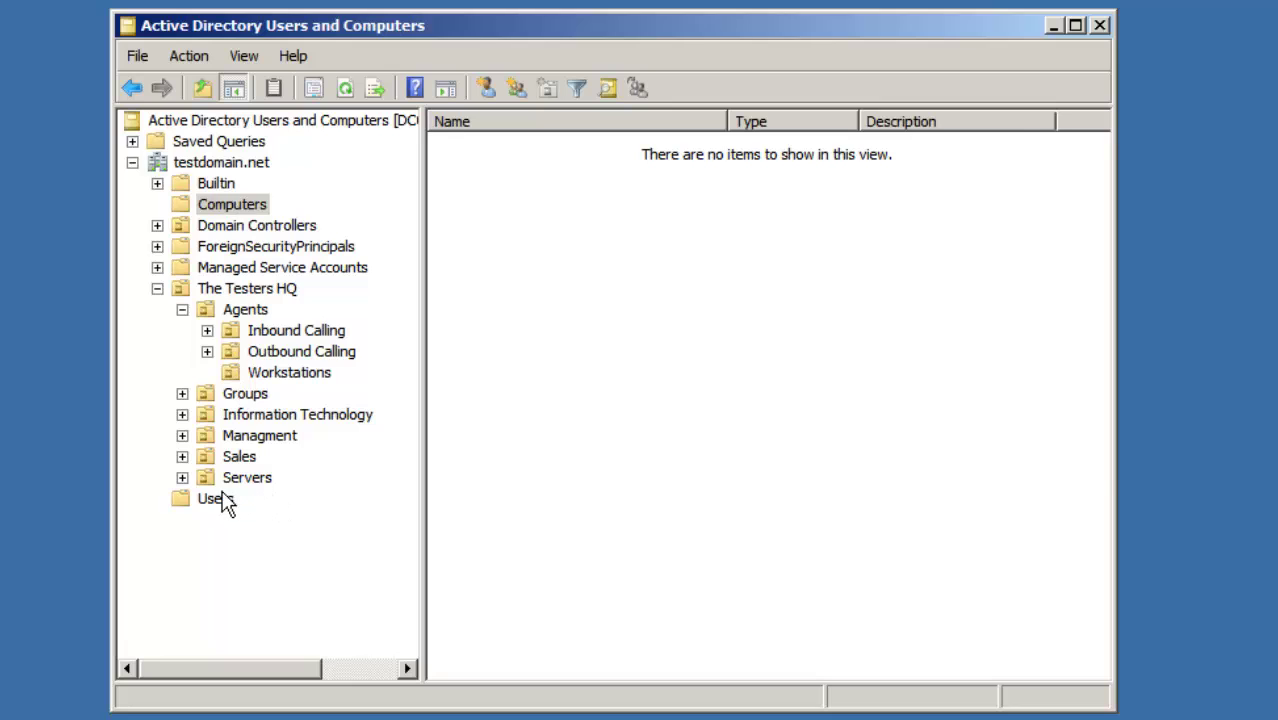
{"action": "left_click", "coordinate": [221, 500]}
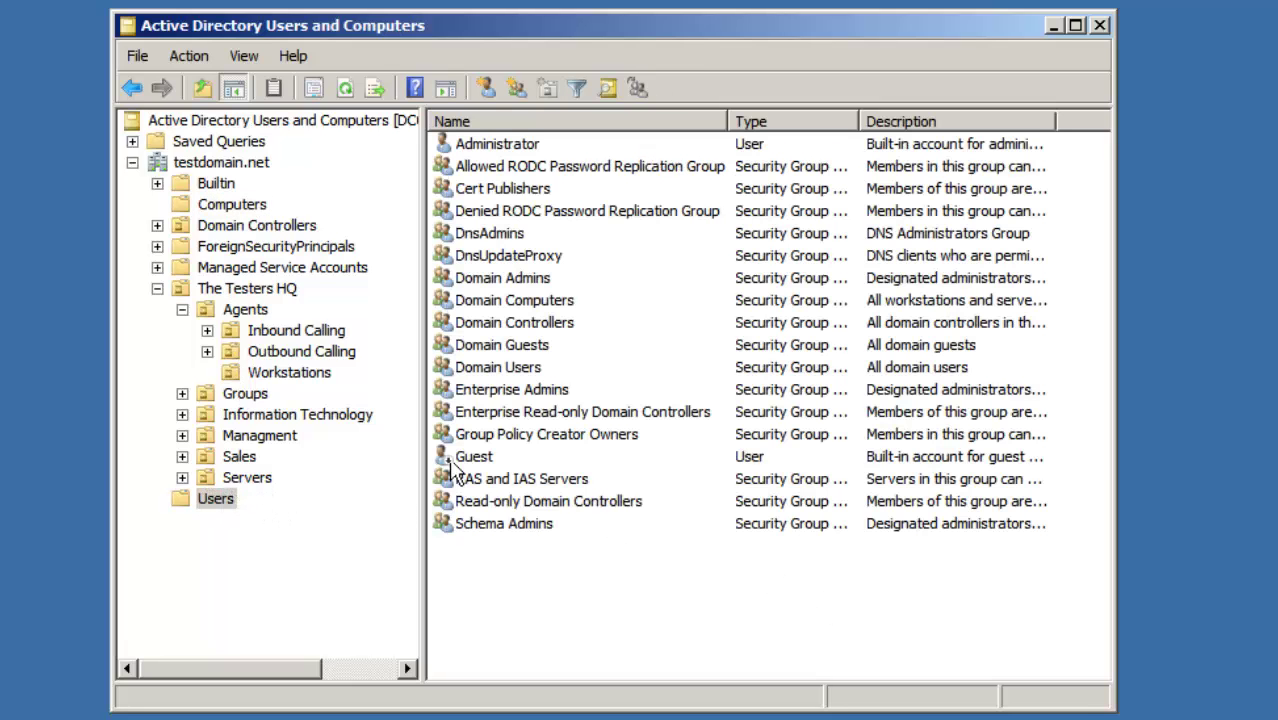